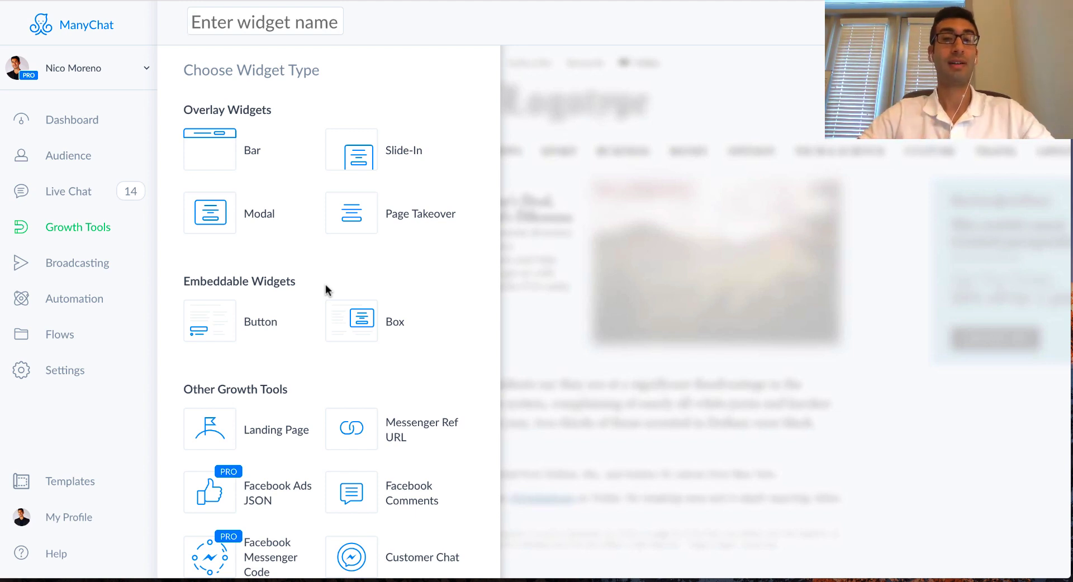
- Browse the available widget types and create a Customer Chat growth tool
scroll(296, 328, "down", 2)
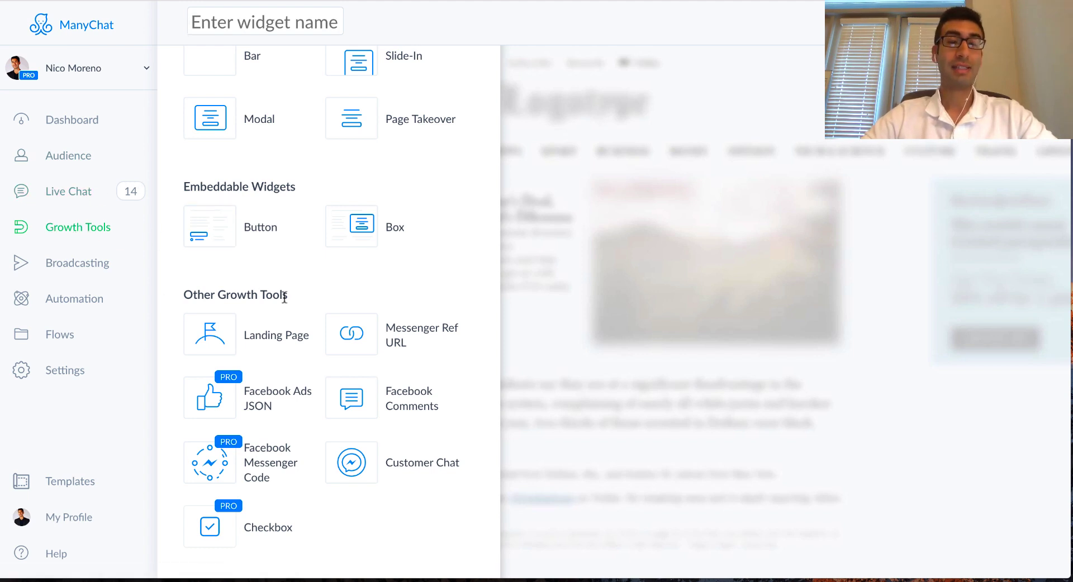
scroll(353, 290, "up", 2)
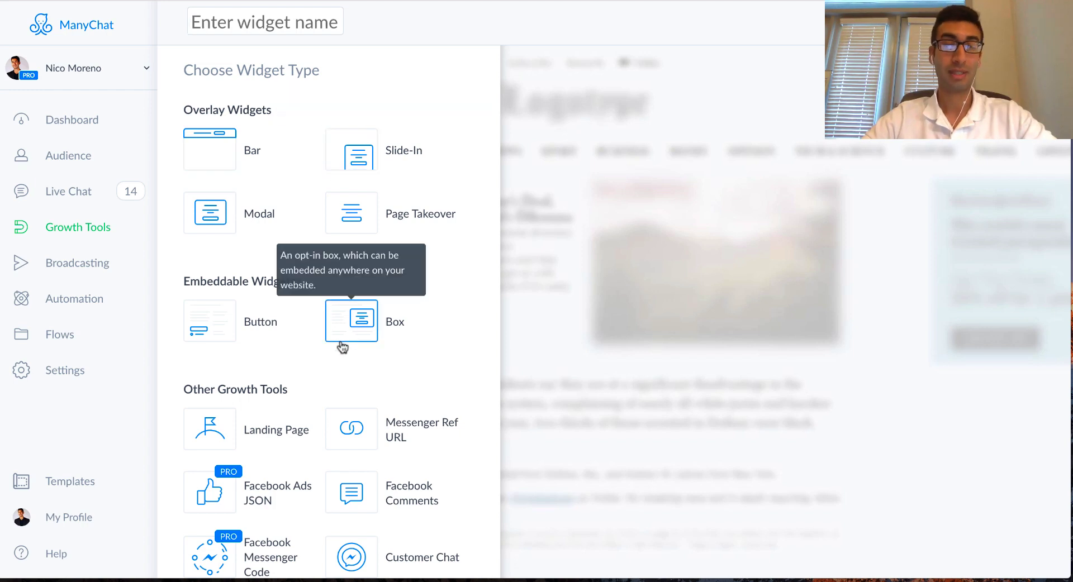
scroll(343, 336, "down", 2)
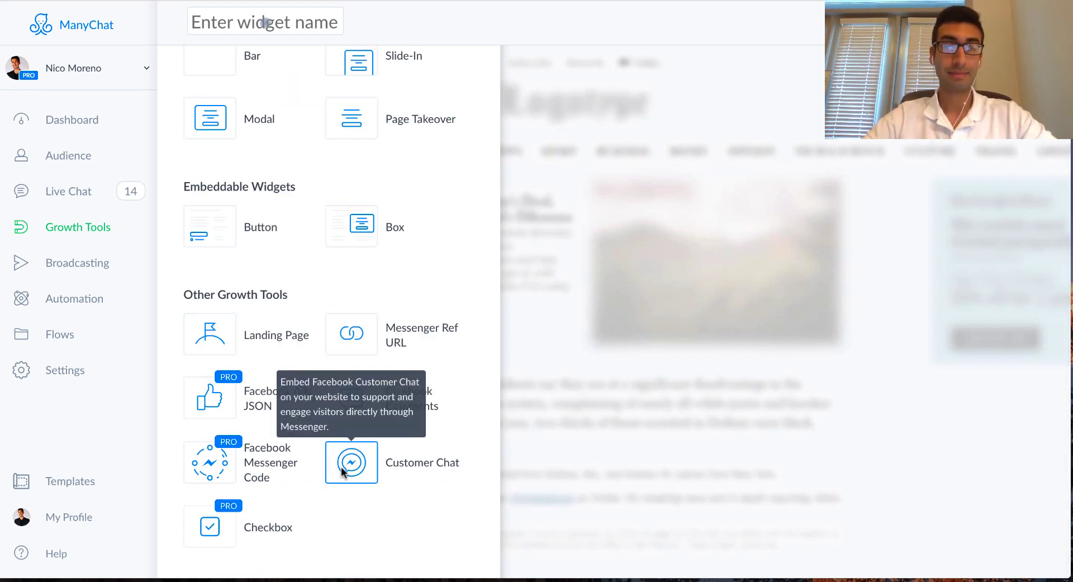
left_click(348, 429)
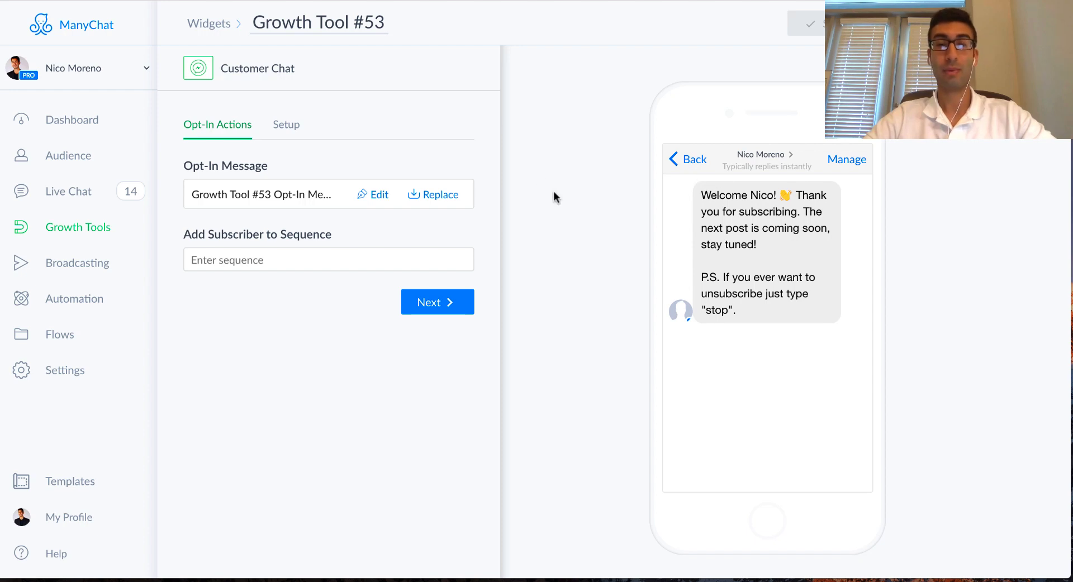
- Open the opt-in message's starting step for editing and select all its text after the welcome greeting
left_click(374, 195)
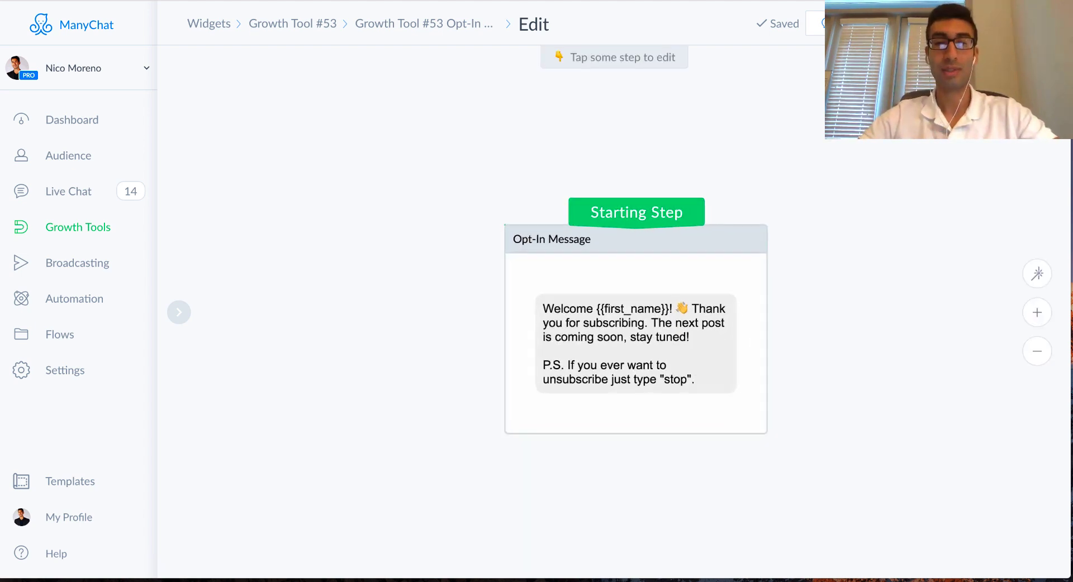
left_click(703, 237)
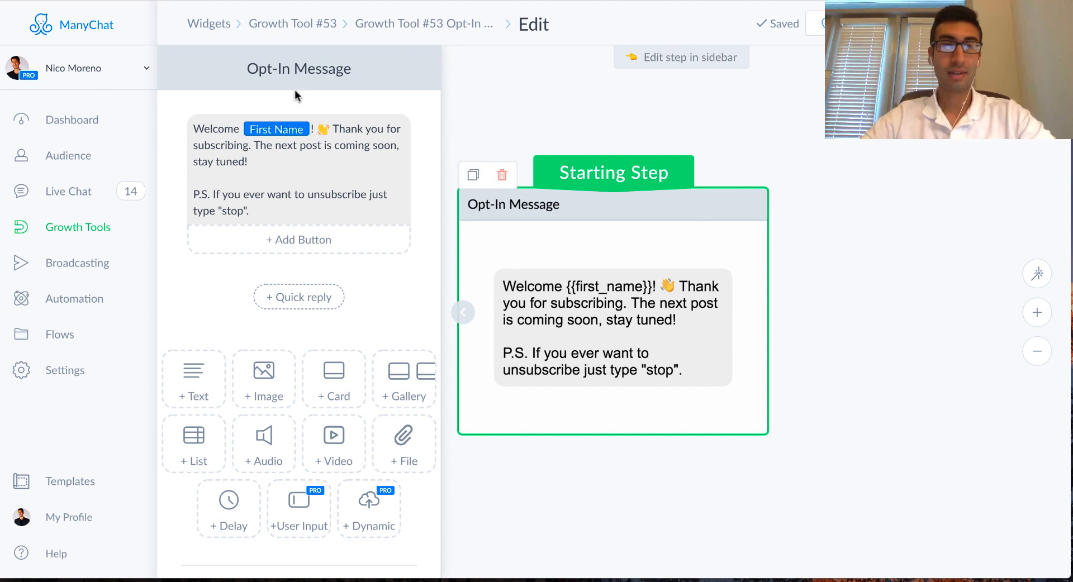
left_click(238, 129)
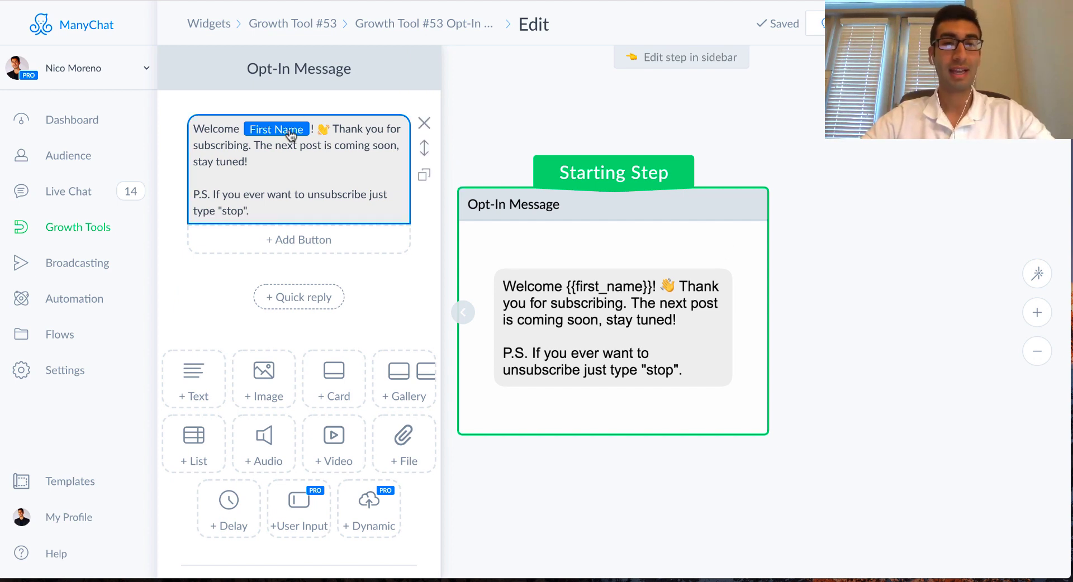
left_click_drag(307, 161, 389, 126)
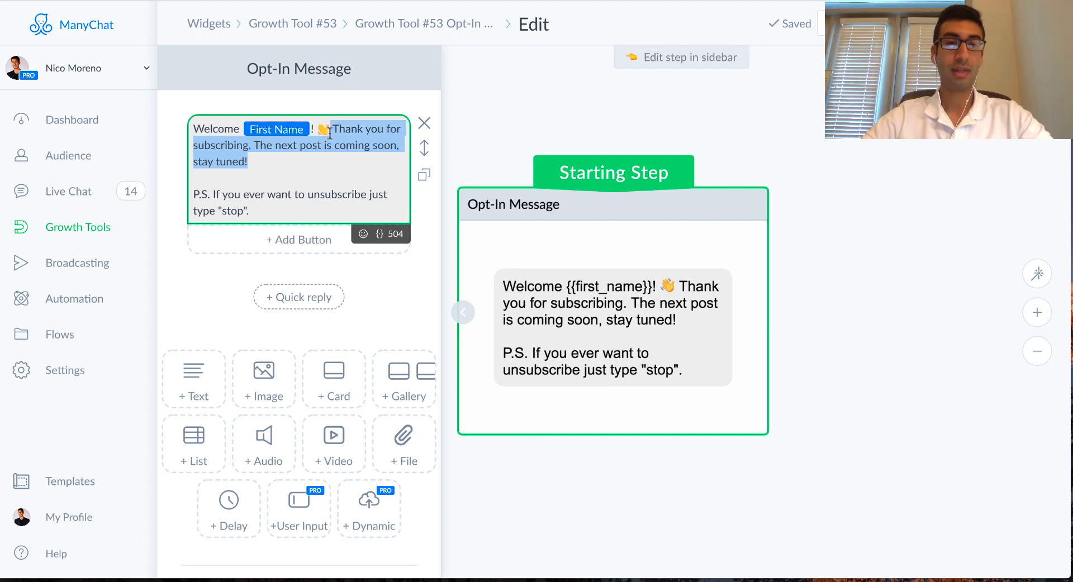
left_click(275, 212)
left_click_drag(277, 212, 334, 128)
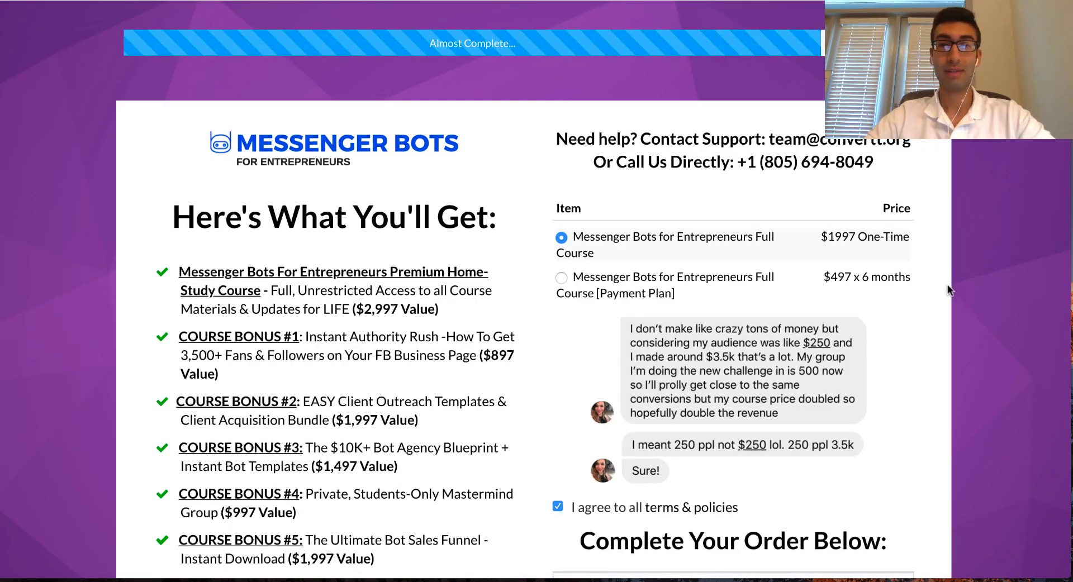
- Examine the Messenger Bots checkout page, including the offer list, order form and payment options
scroll(947, 284, "down", 4)
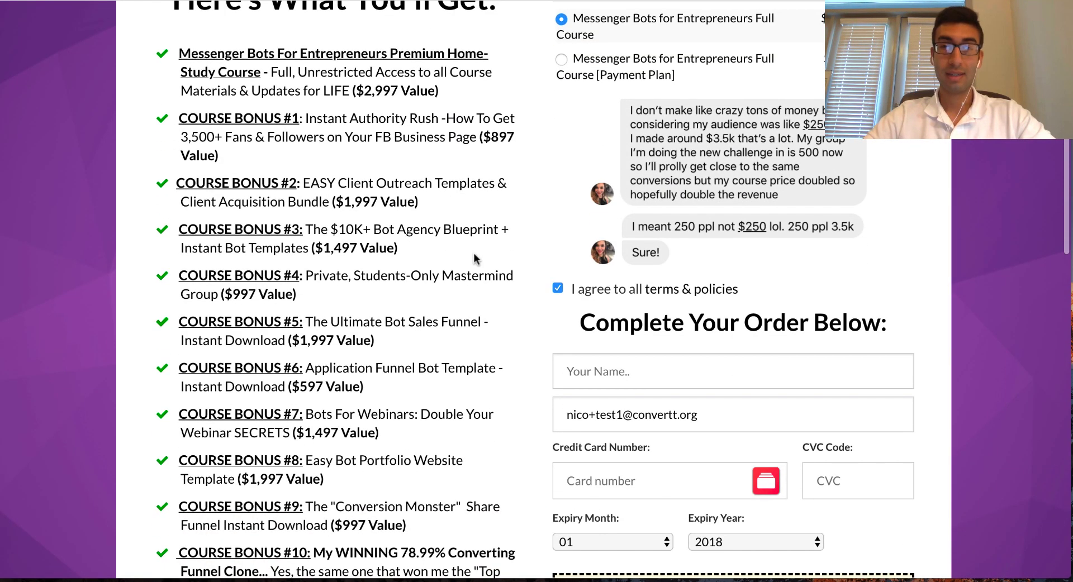
scroll(783, 196, "down", 10)
scroll(884, 179, "down", 3)
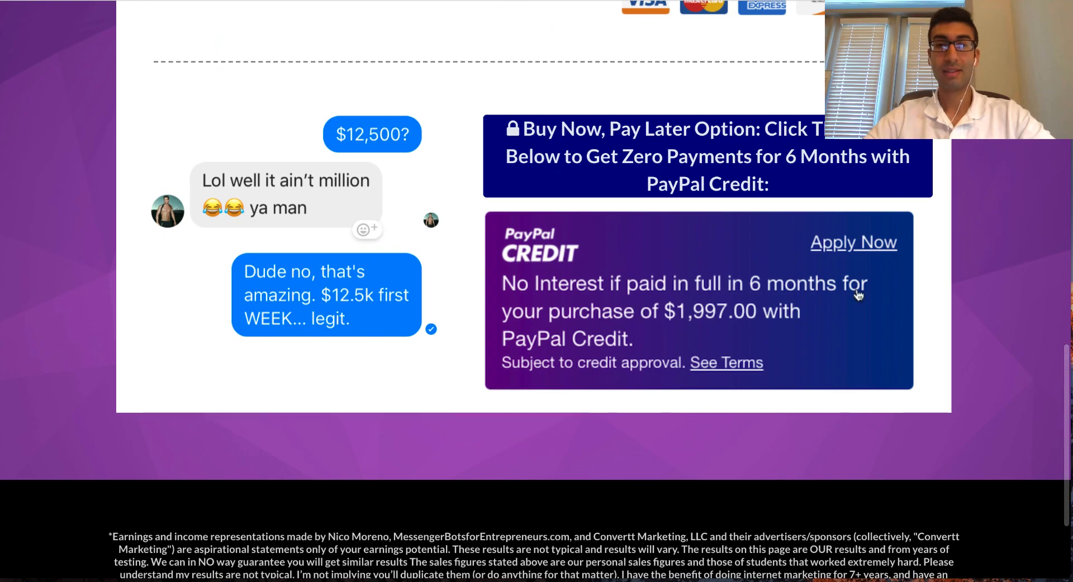
scroll(857, 289, "up", 20)
scroll(857, 290, "down", 8)
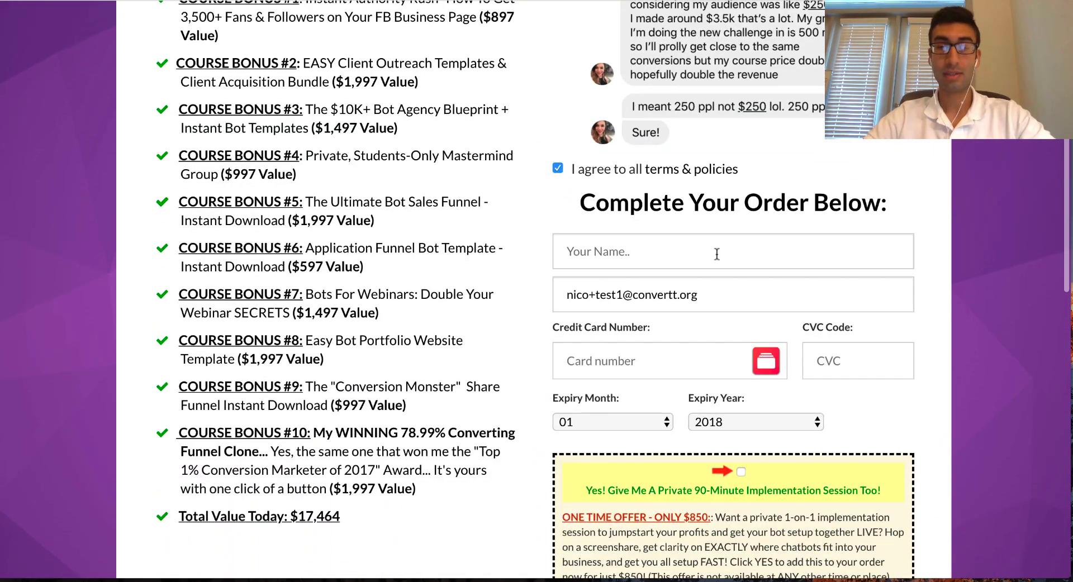
scroll(667, 247, "down", 8)
scroll(669, 247, "down", 3)
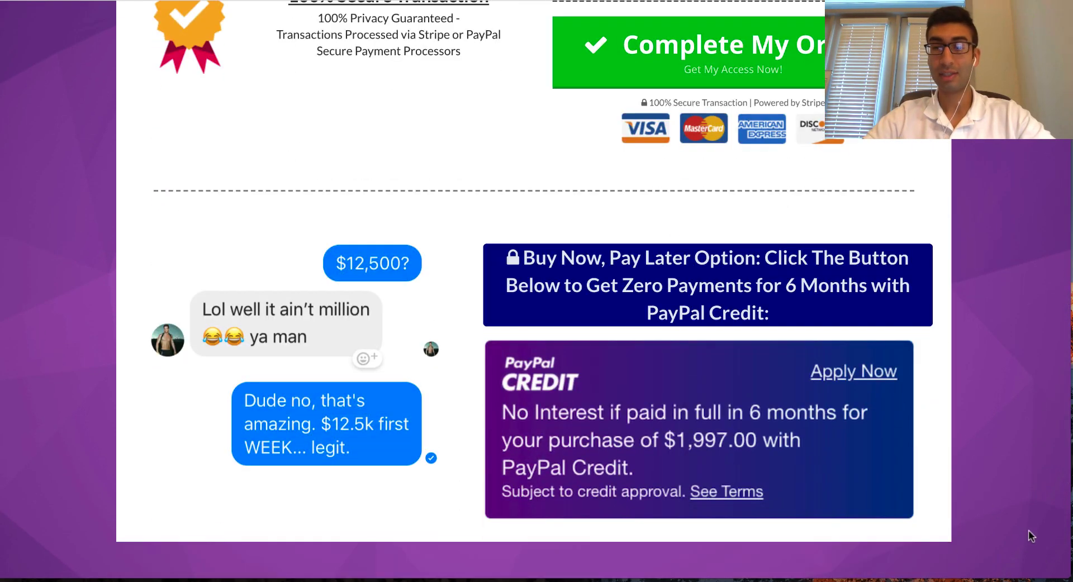
scroll(949, 512, "up", 20)
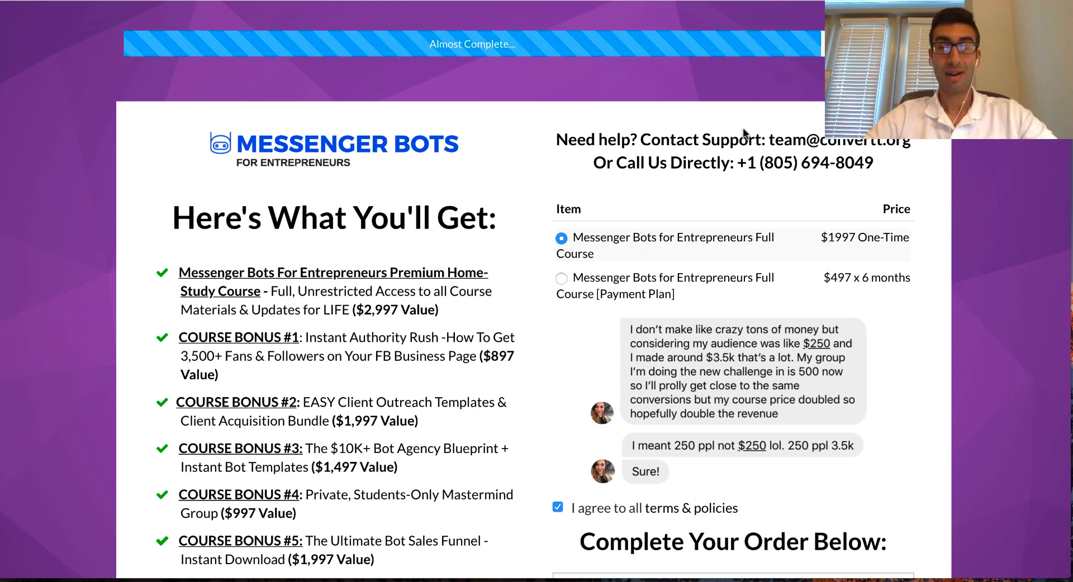
scroll(683, 259, "down", 7)
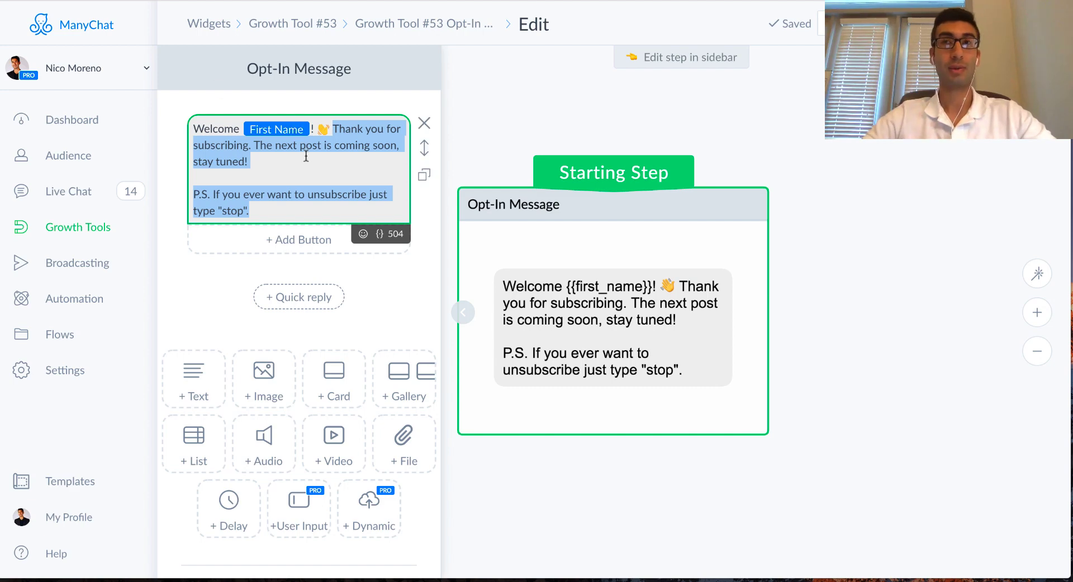
- Delete the selected message text, replace "Welcome" with "Hi" before the First Name field, and remove the waving-hand emoji
key("BackSpace")
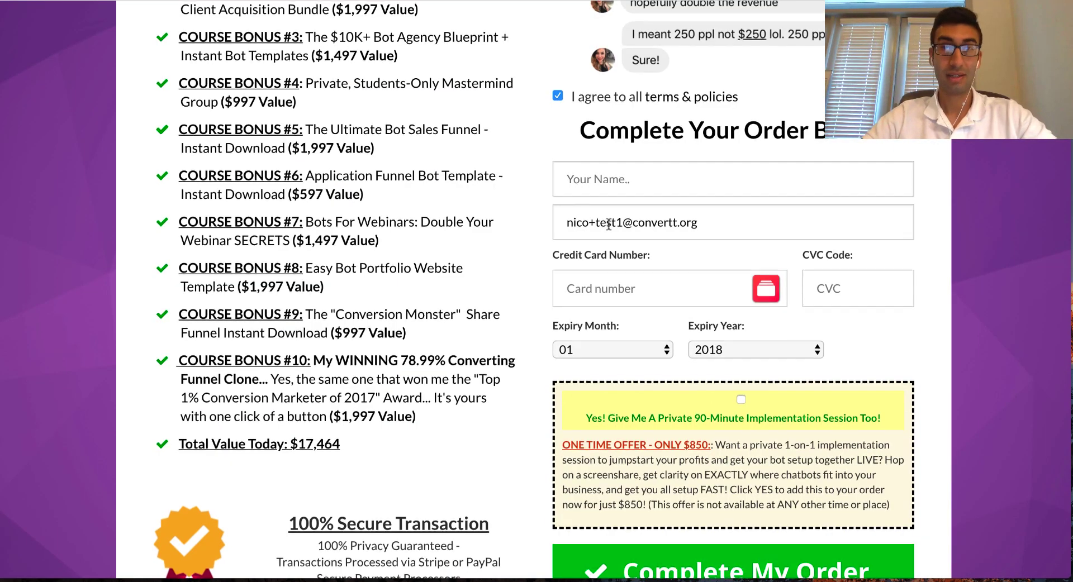
scroll(655, 232, "up", 7)
scroll(655, 232, "up", 1)
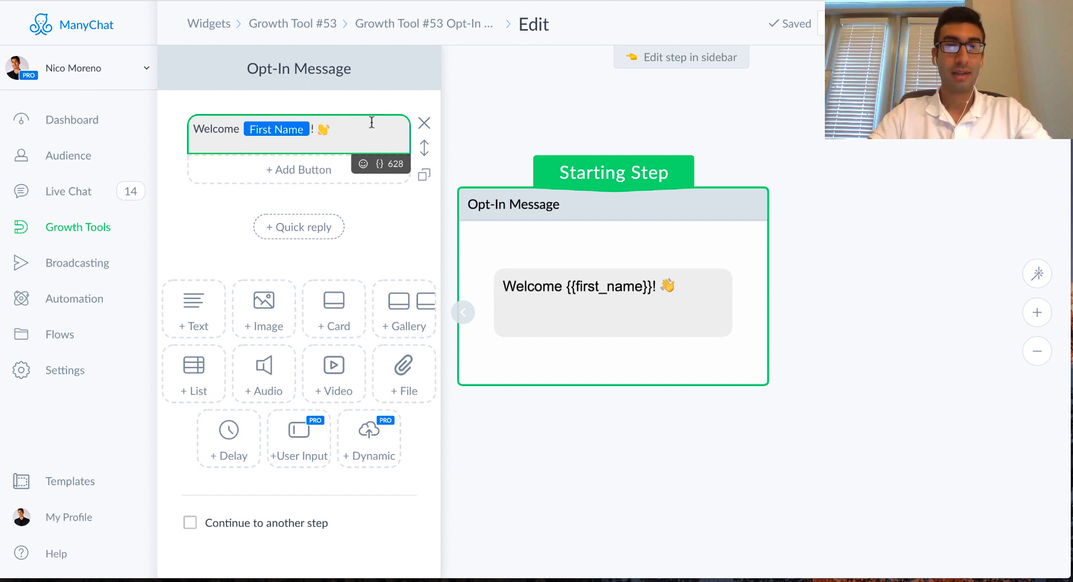
left_click_drag(240, 129, 191, 131)
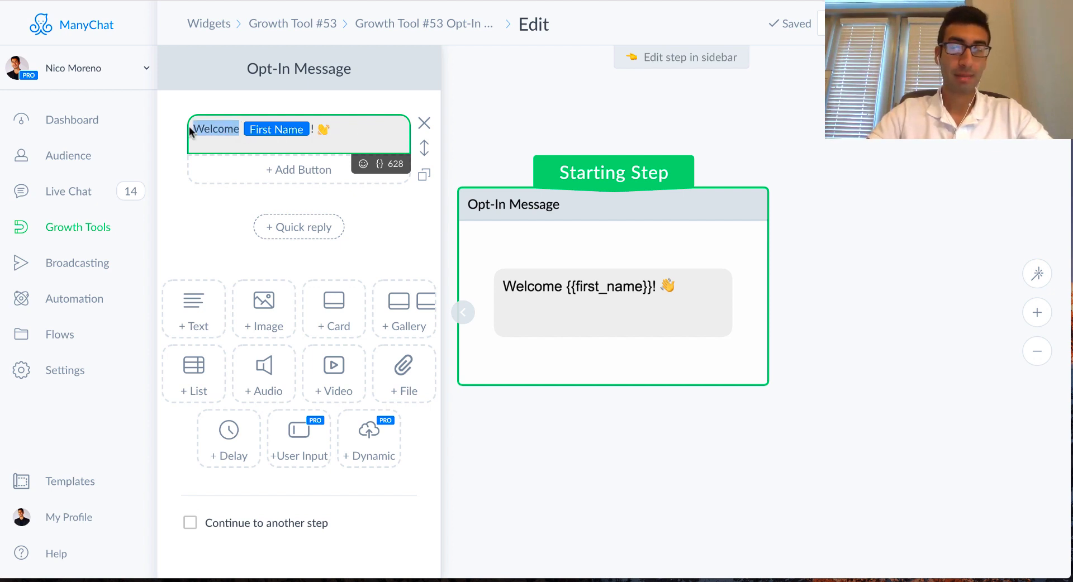
type("Hi")
key("End")
key("BackSpace")
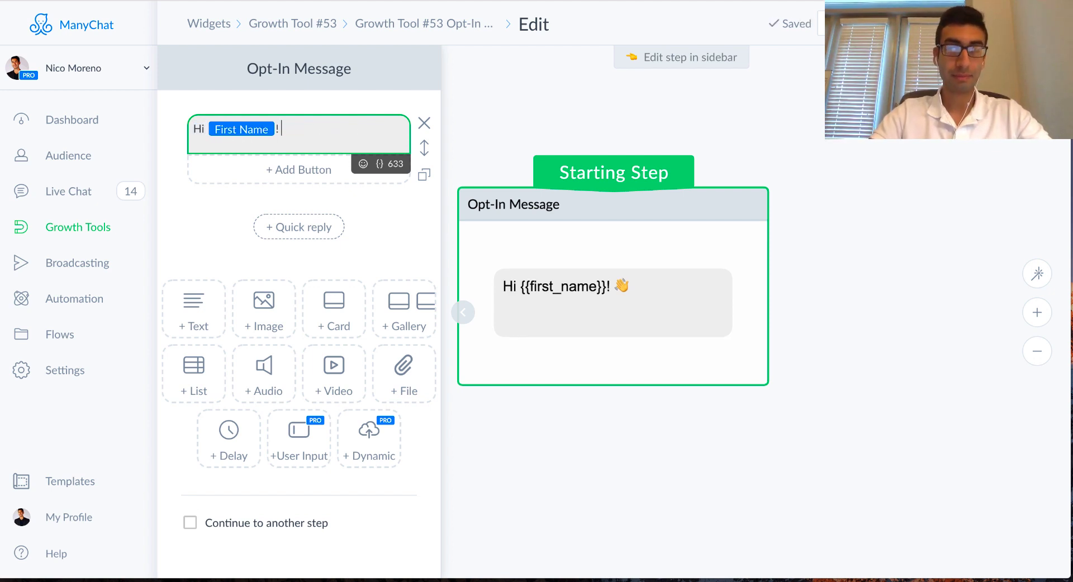
- Add "Do you have any questions we can help answer before you checkout?" after the greeting in the opt-in message
type("Do you have any giues")
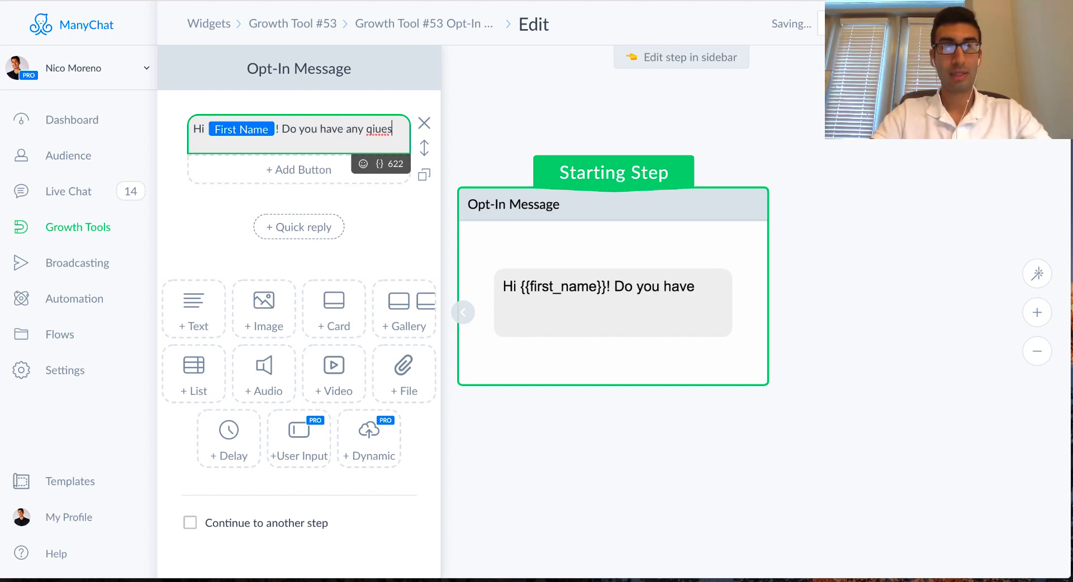
key("BackSpace")
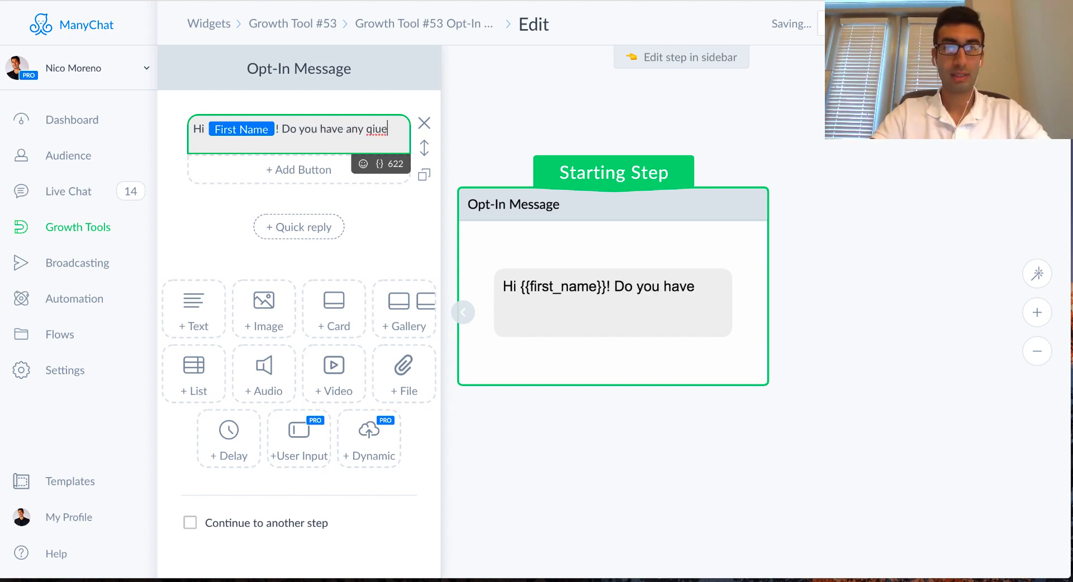
type("uestions ")
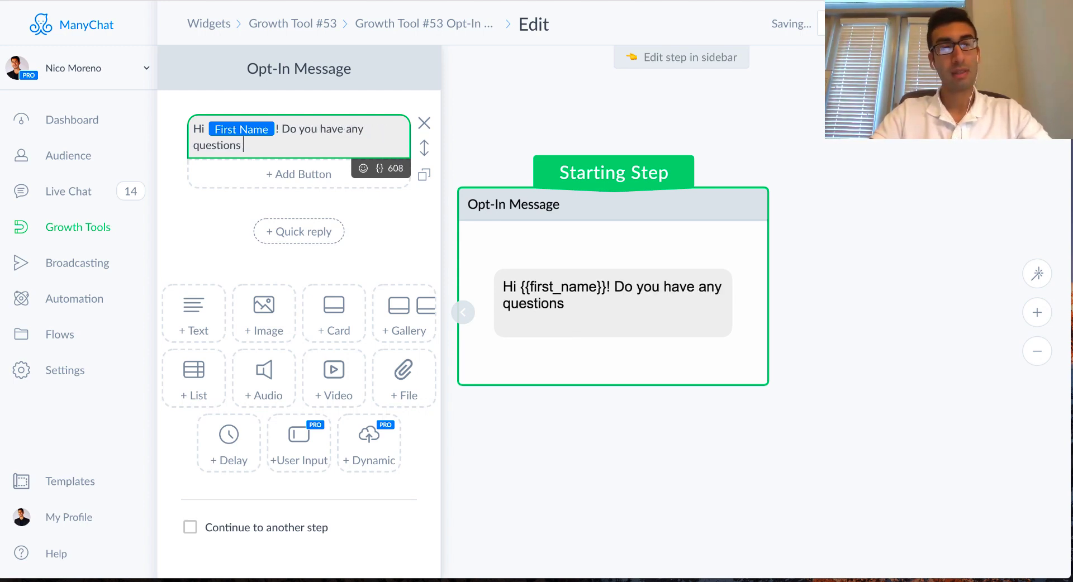
type("we can ")
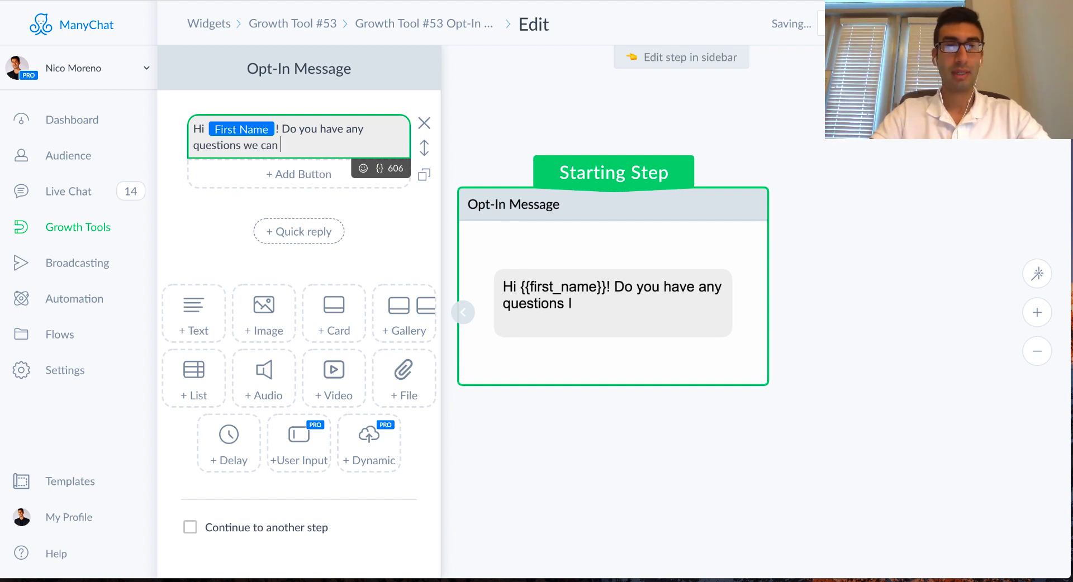
type("help answer ")
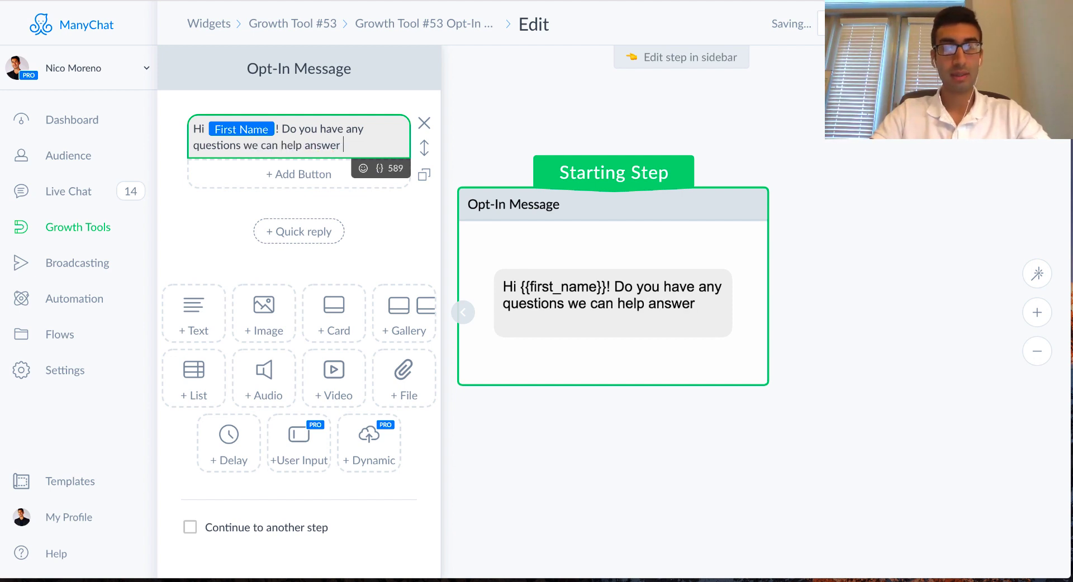
type("before you checko")
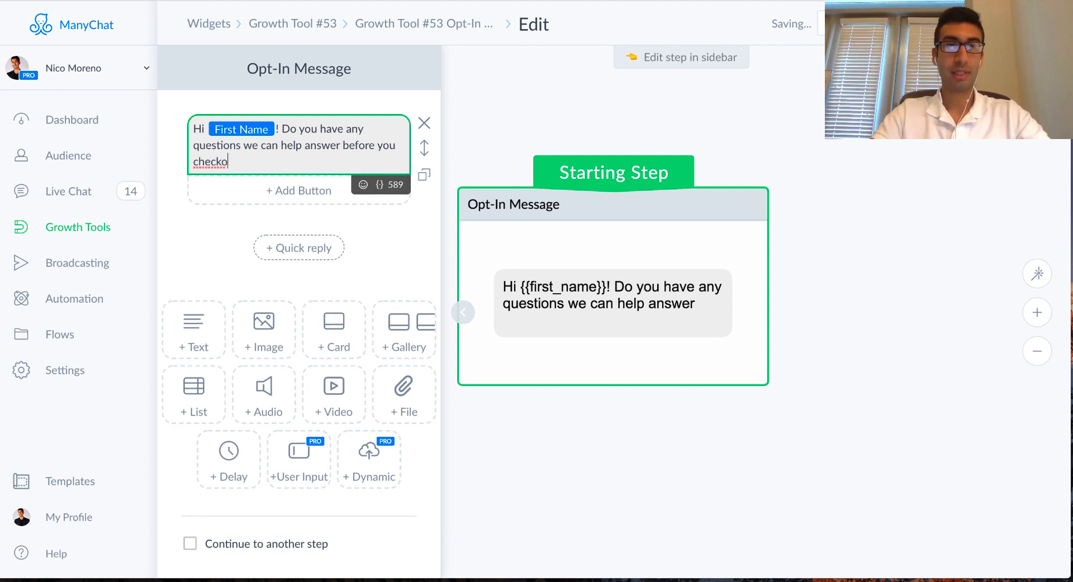
type("ut?")
left_click(275, 78)
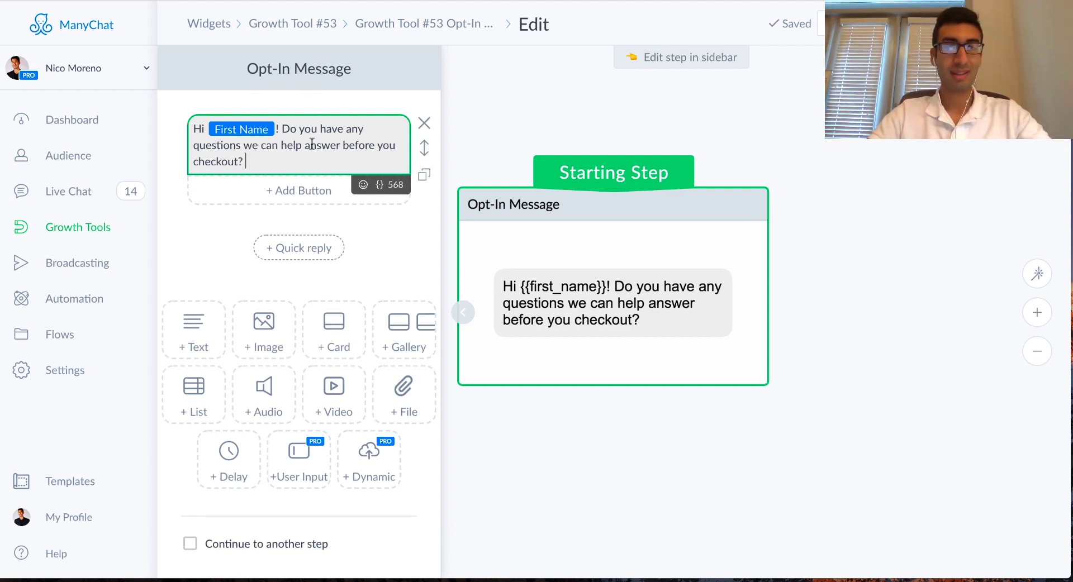
- Insert a pointing-down hand emoji at the end of the opt-in message's question
left_click(362, 187)
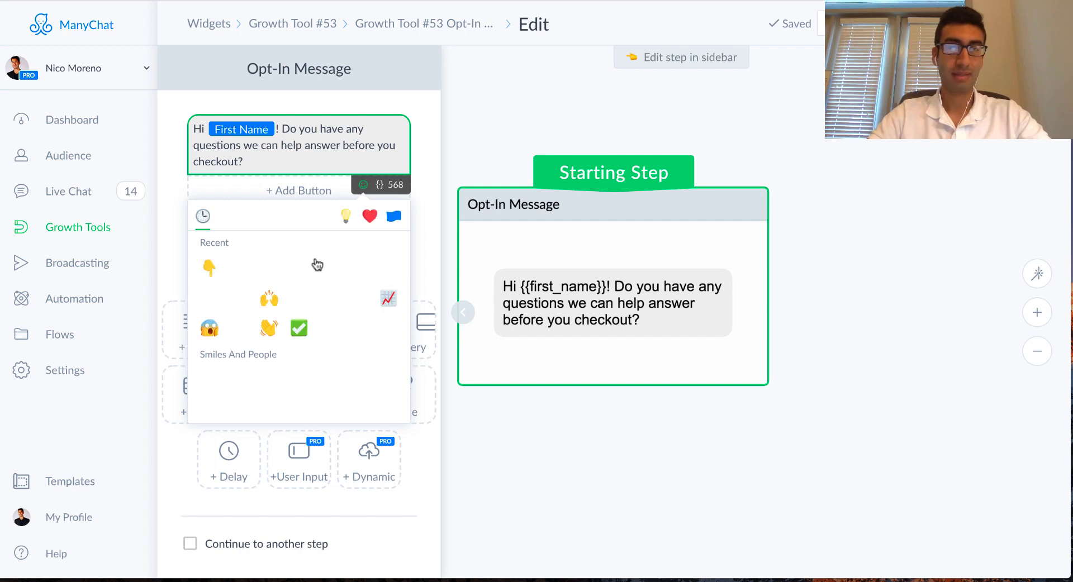
left_click(210, 270)
left_click(363, 152)
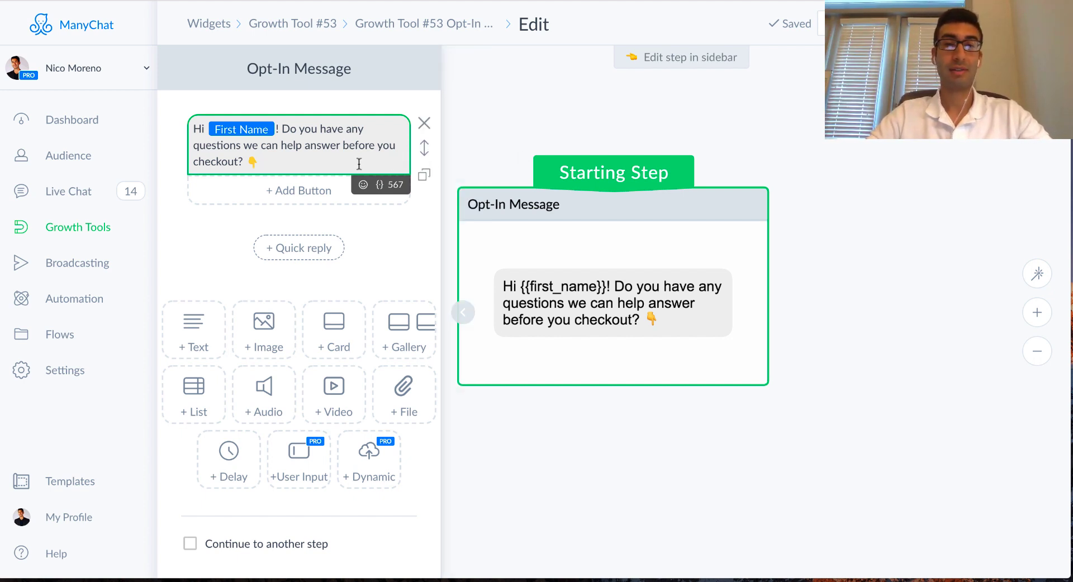
- Add a button titled "See Testimonials" to the opt-in message
left_click(241, 194)
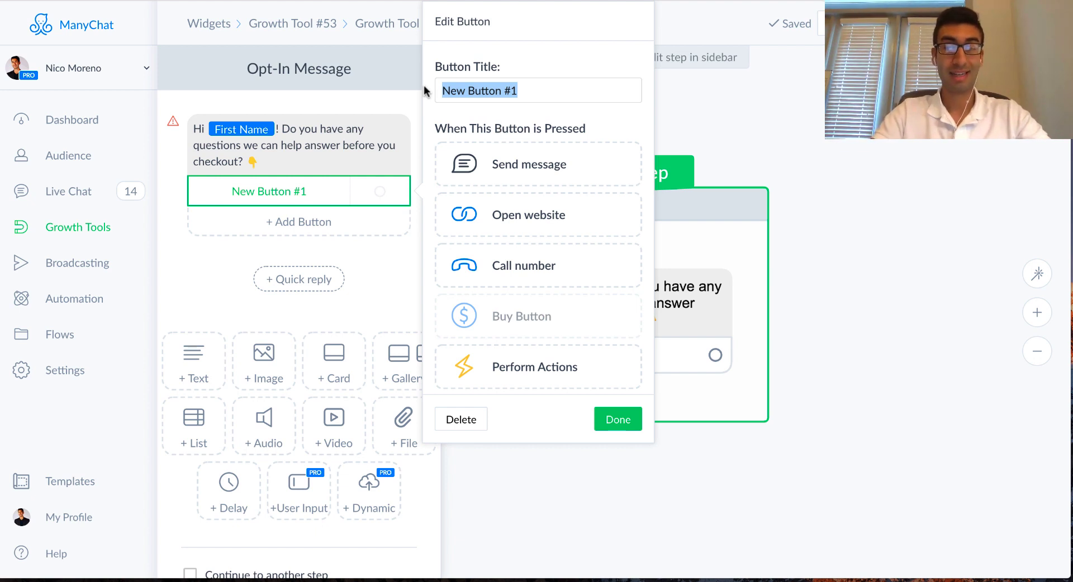
type("See Test")
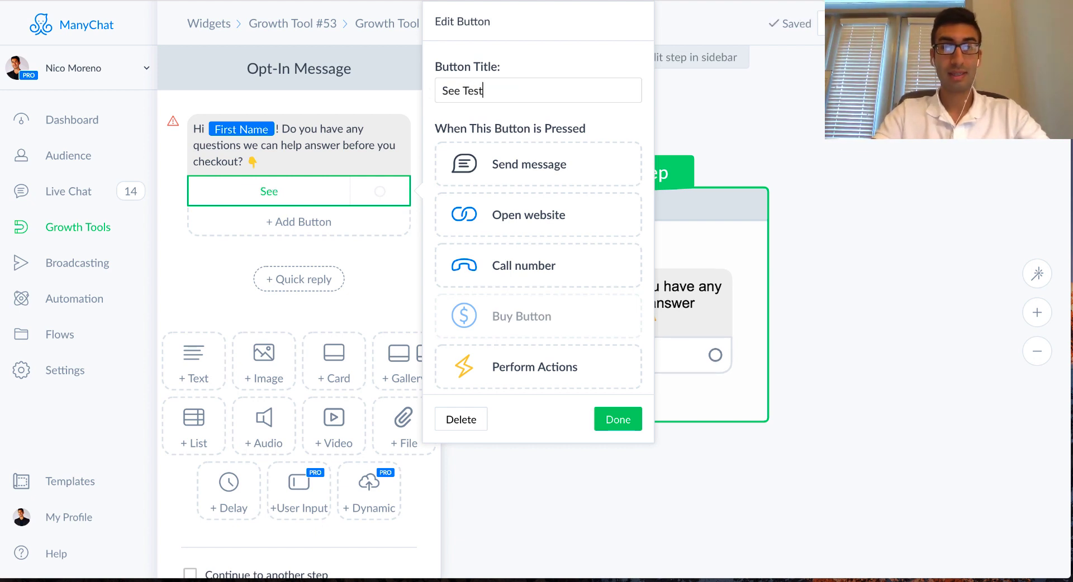
type("imonials")
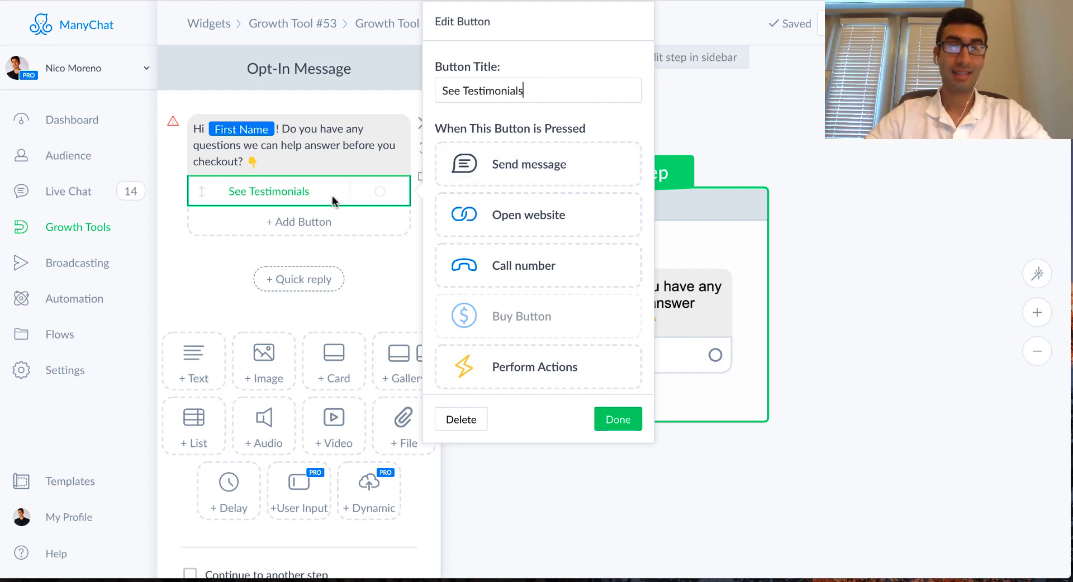
- Add a second button titled "FAQ" below the testimonials button
left_click(309, 224)
left_click(307, 224)
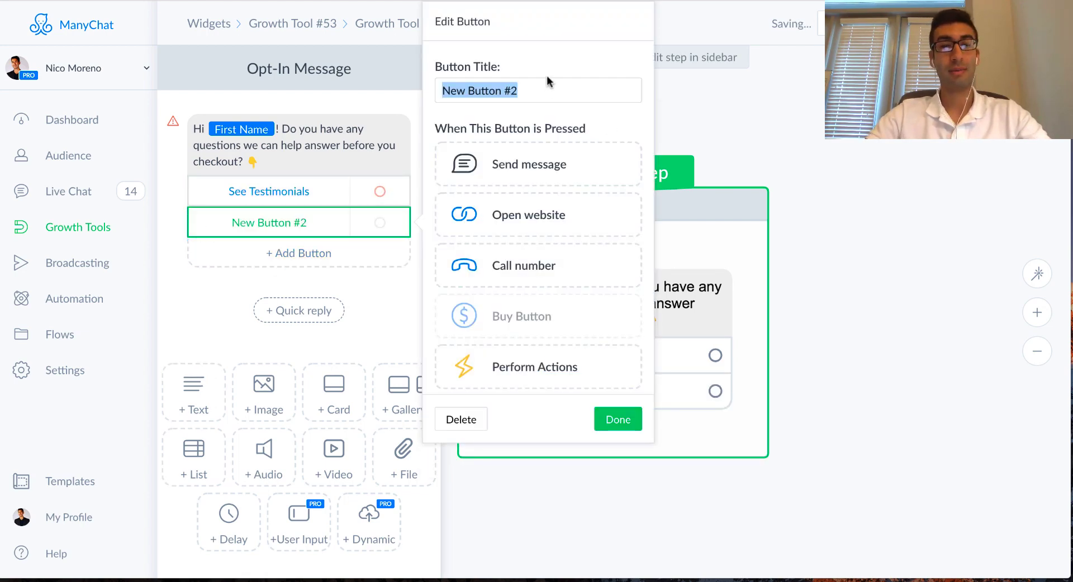
type("FAQ")
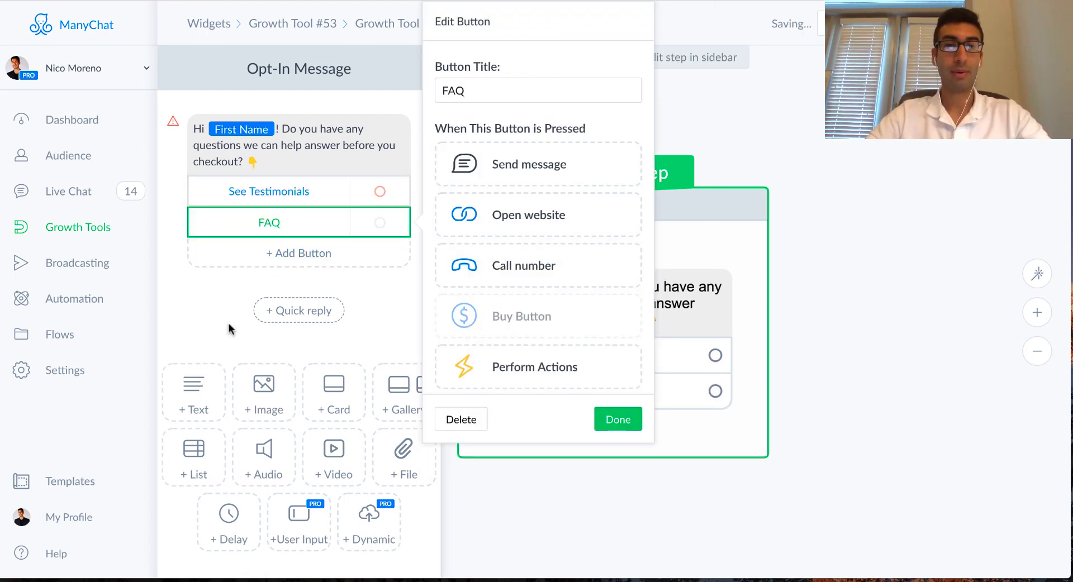
- Add a third button titled "Speak to a Human" below the FAQ button
left_click(277, 253)
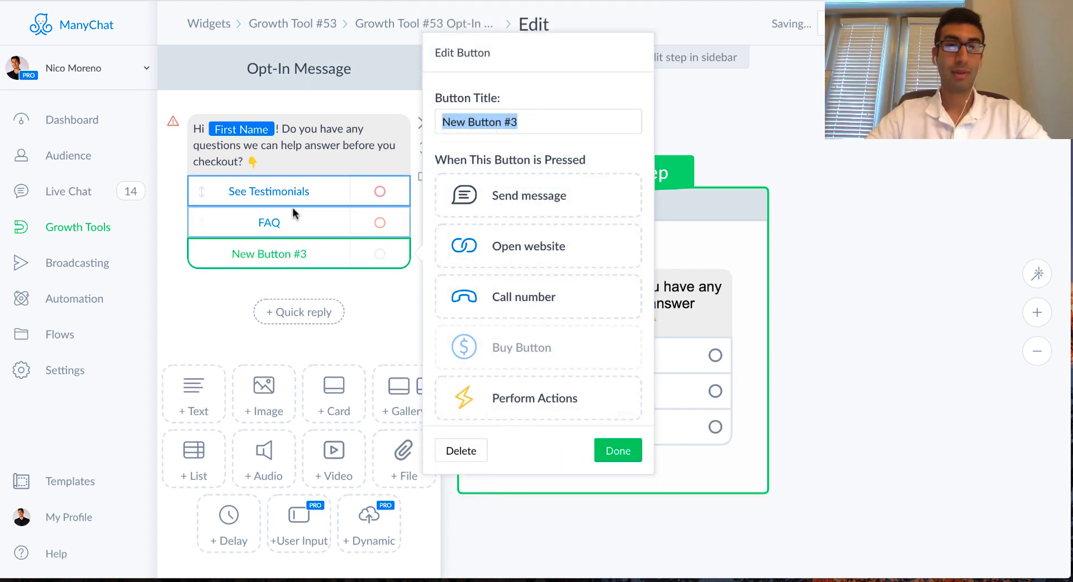
left_click(279, 223)
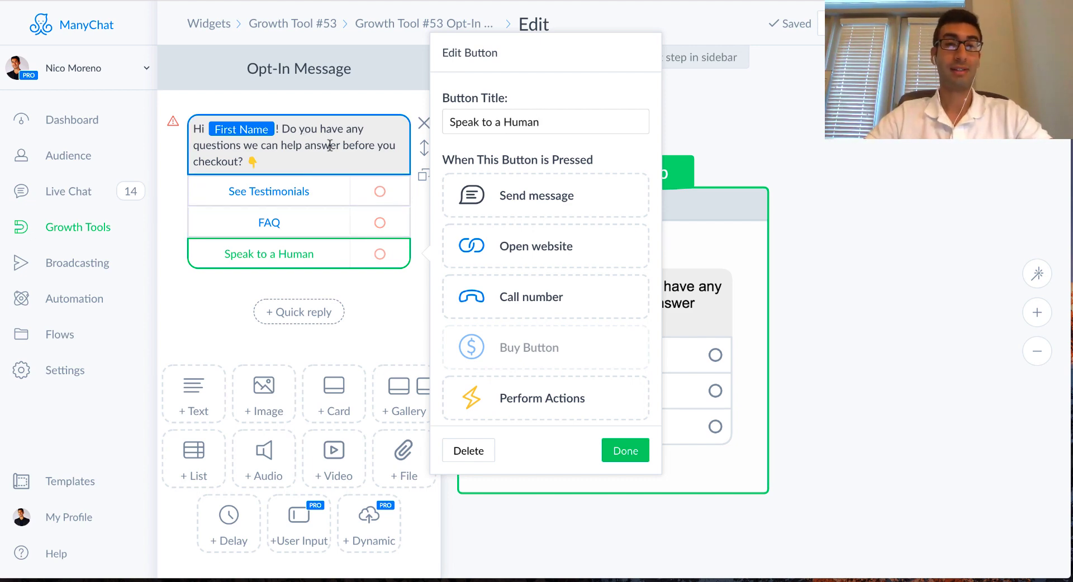
left_click(268, 192)
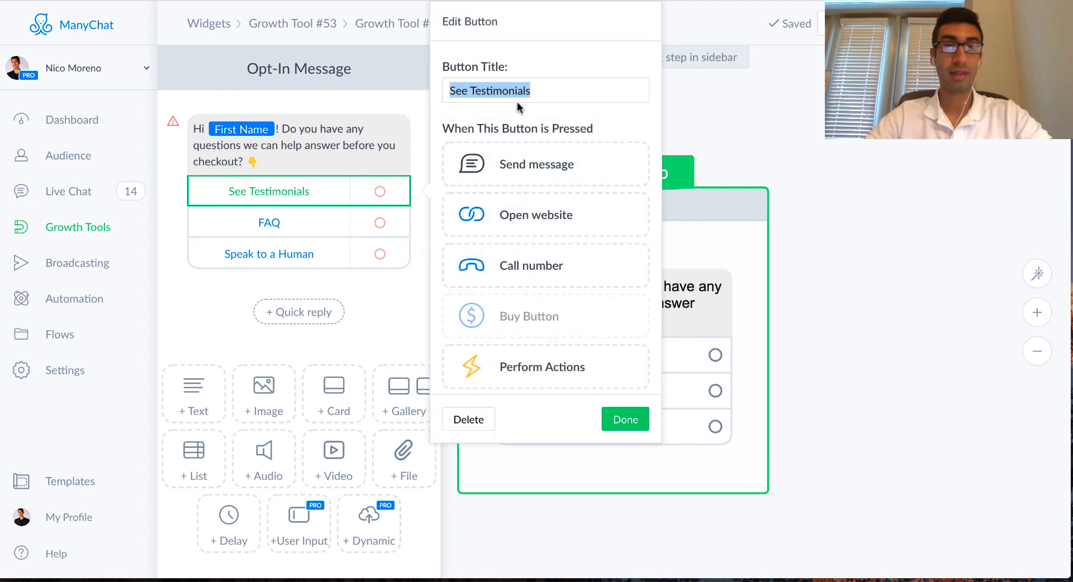
type("Testimonials")
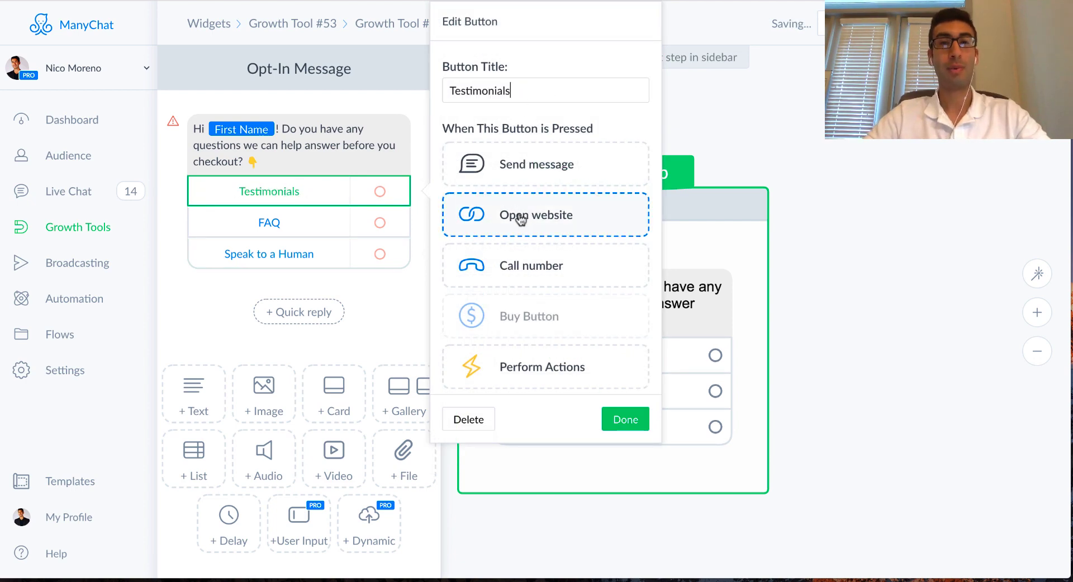
left_click(520, 218)
left_click(515, 255)
type("ww")
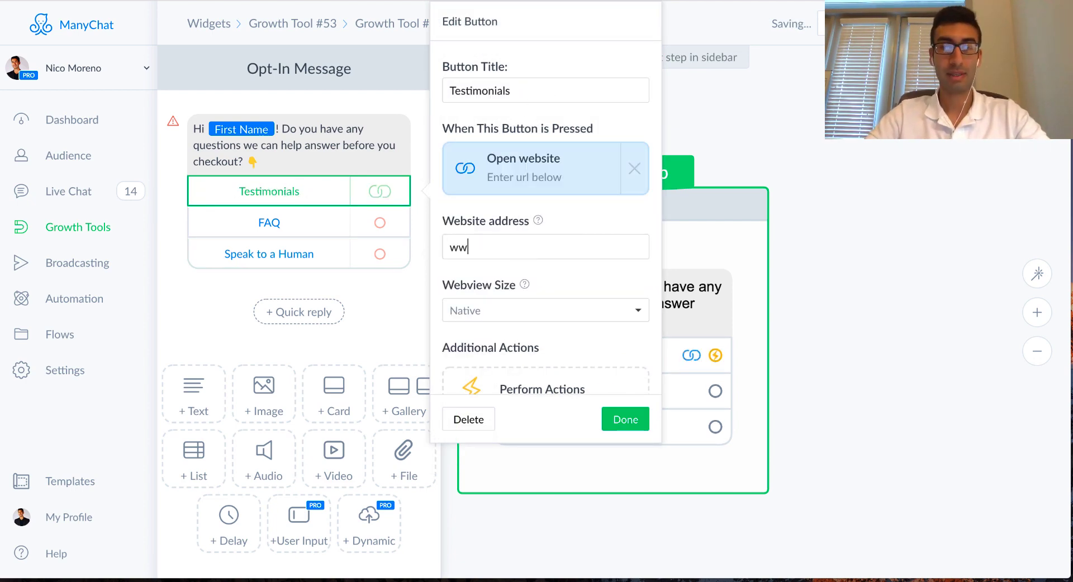
type("w.messengerbotsforentrepreneurs.com/results")
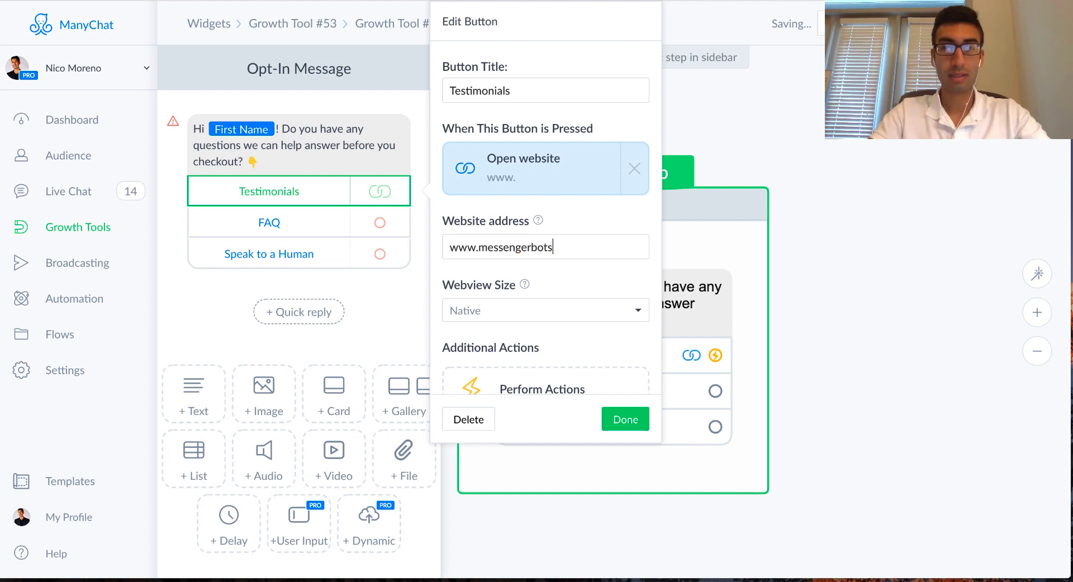
left_click(618, 426)
left_click(304, 218)
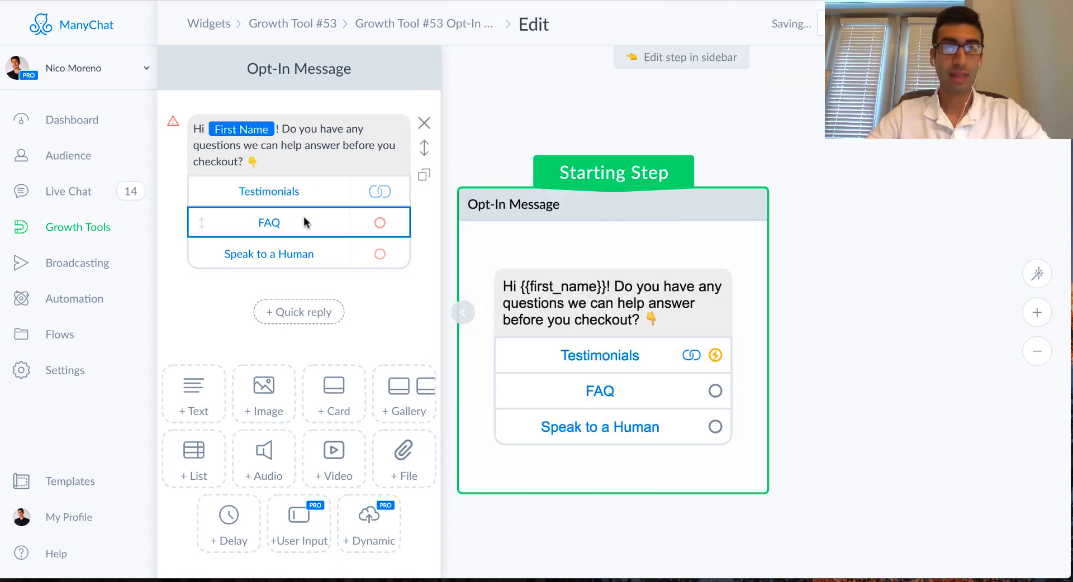
left_click(523, 223)
left_click(559, 241)
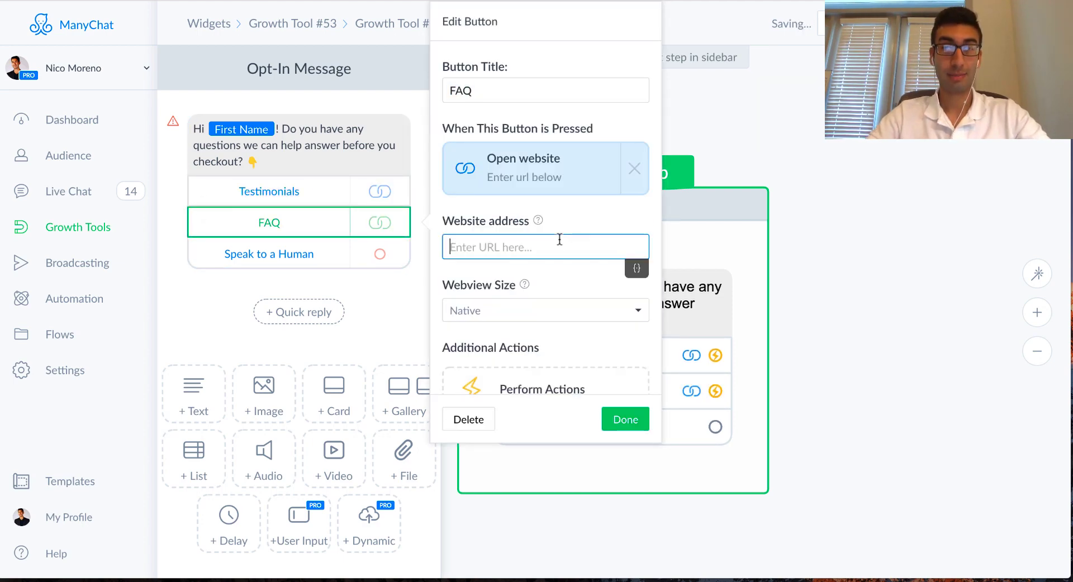
type("www.,")
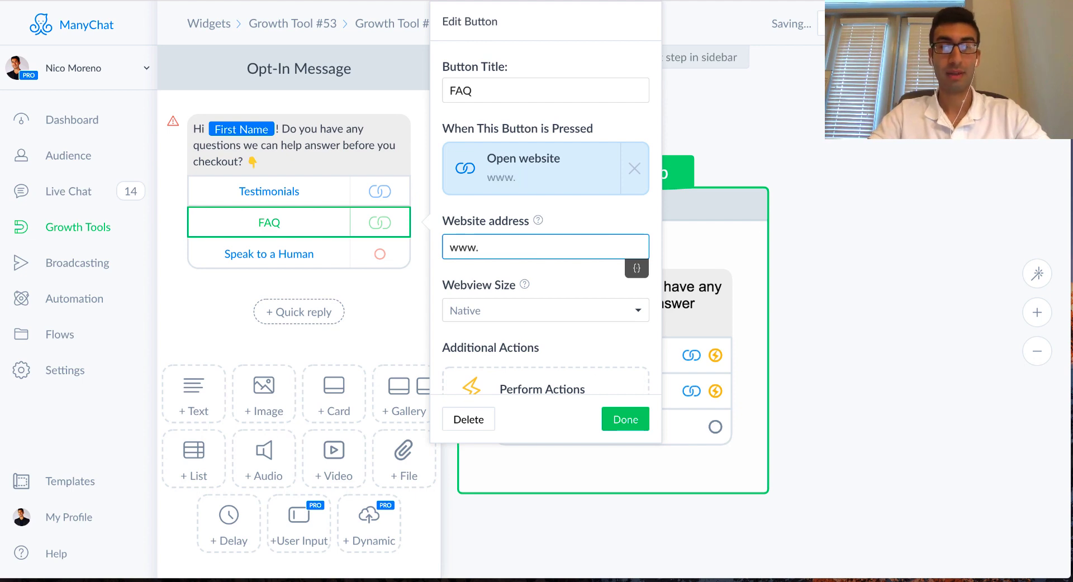
type("messengerbotsforentrepreneurs.com/faq")
- Set the Speak to a Human button to send a new message
left_click(304, 255)
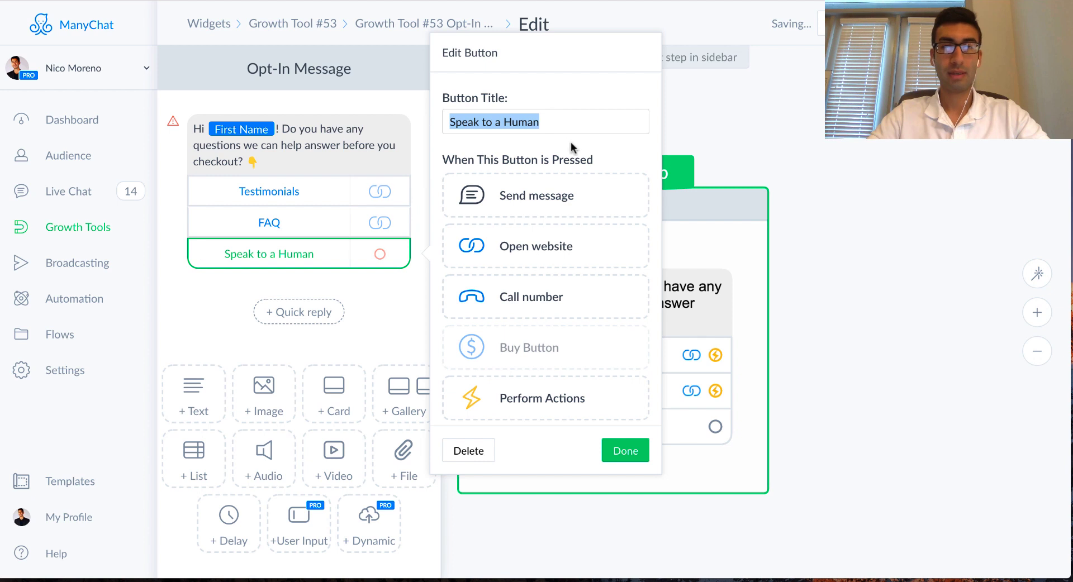
scroll(548, 209, "down", 1)
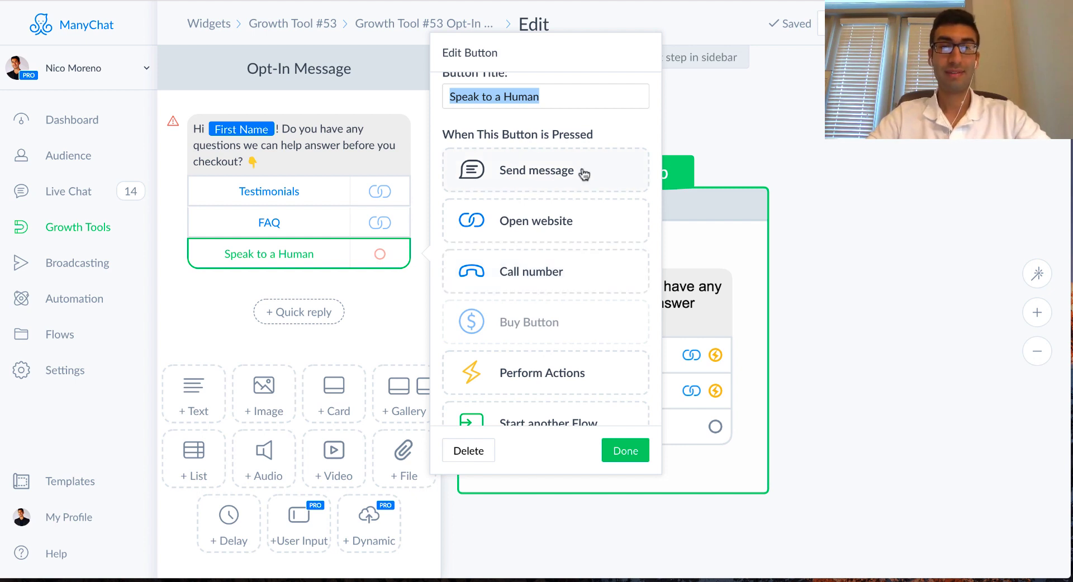
scroll(566, 240, "down", 4)
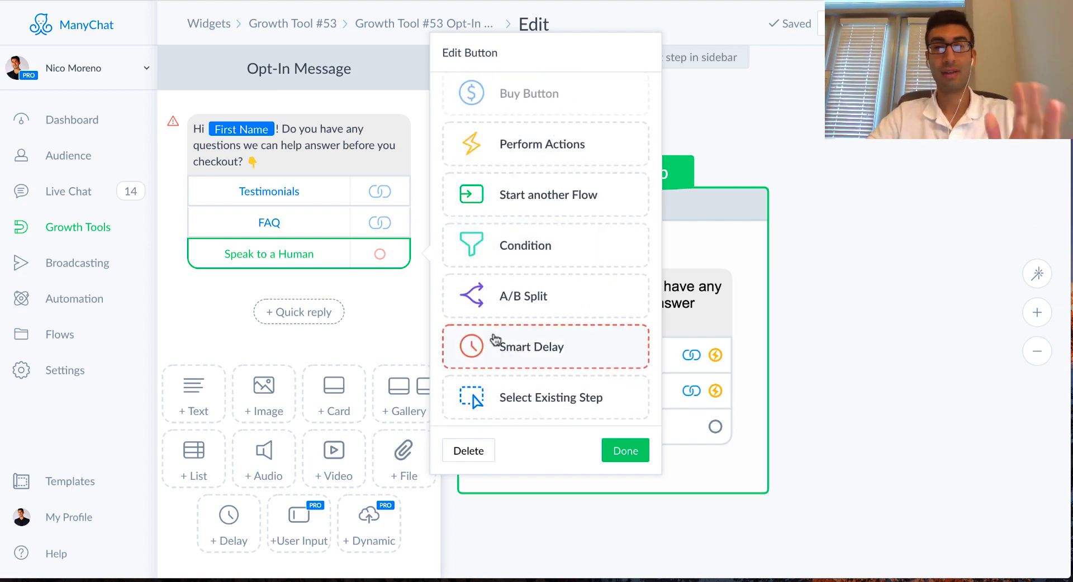
scroll(500, 335, "up", 4)
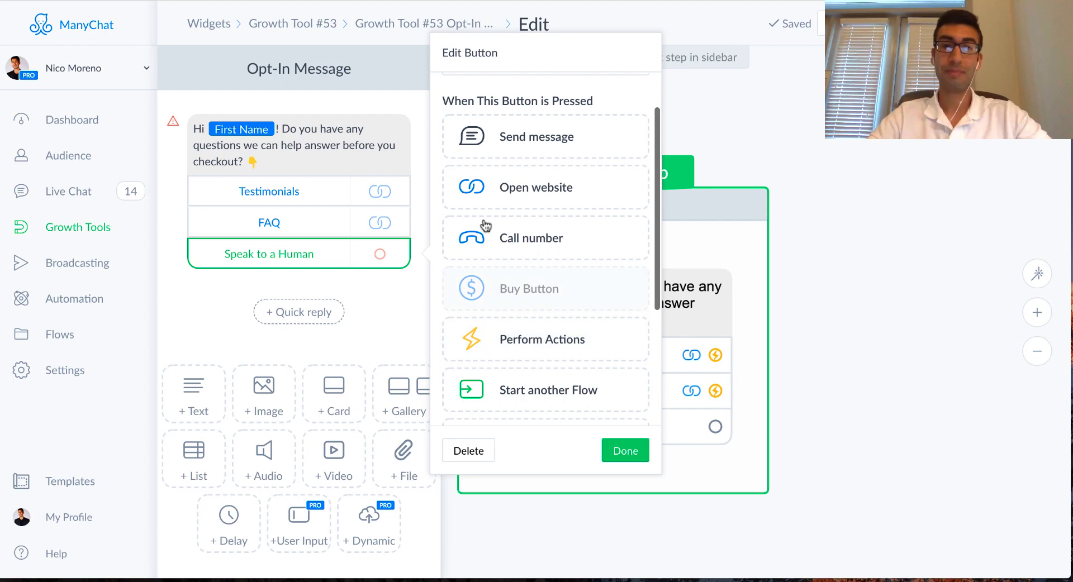
left_click(583, 141)
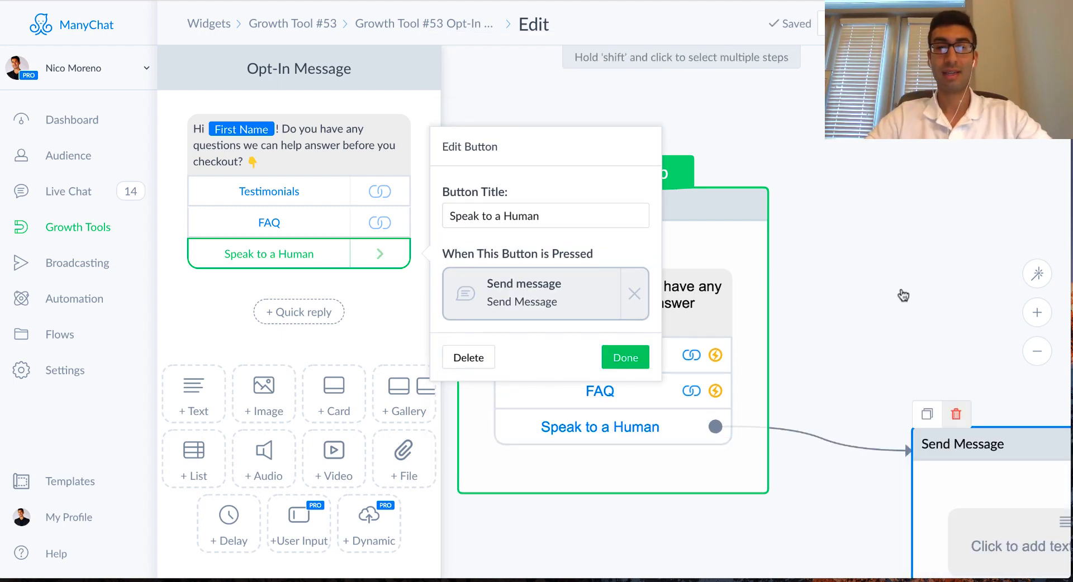
- Write "Awesome, please send us an email at" plus the support e-mail address and "and we'll get you taken care of!" in the new message
left_click(993, 476)
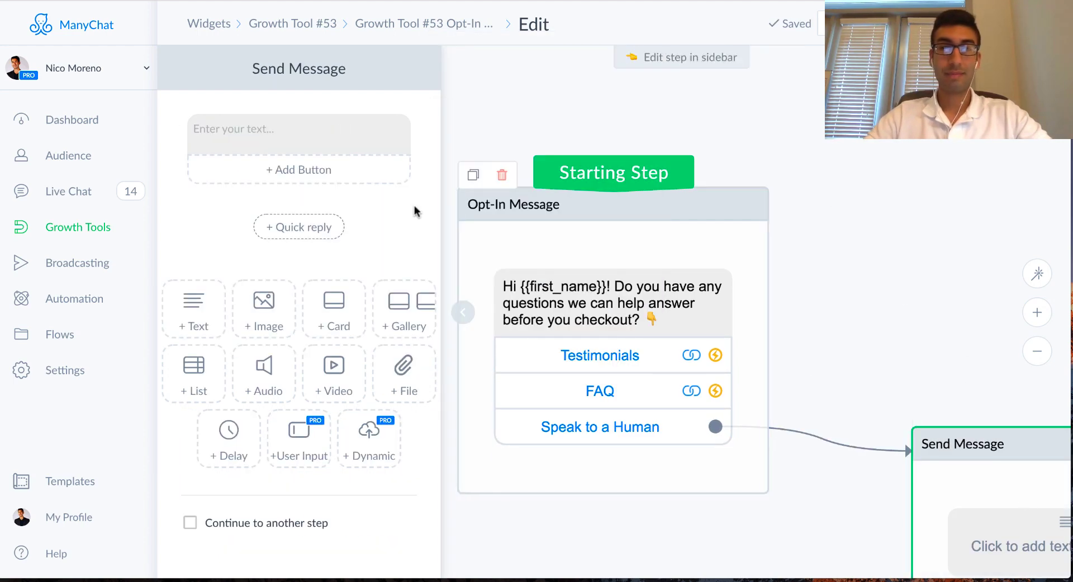
left_click(341, 131)
type("Aweosme")
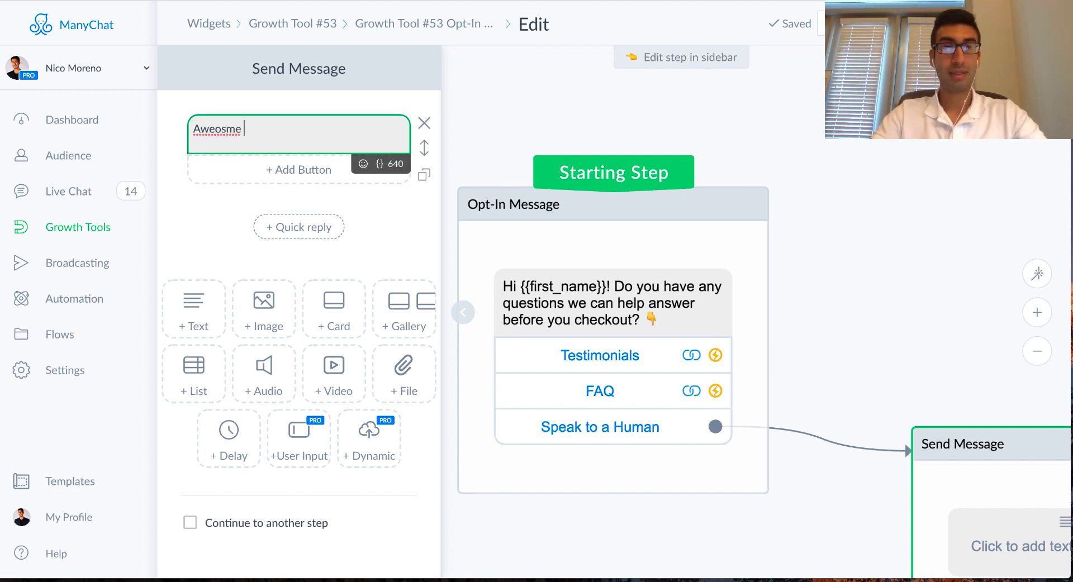
key("BackSpace")
key("BackSpace")
key("BackSpace")
key("BackSpace")
type("so")
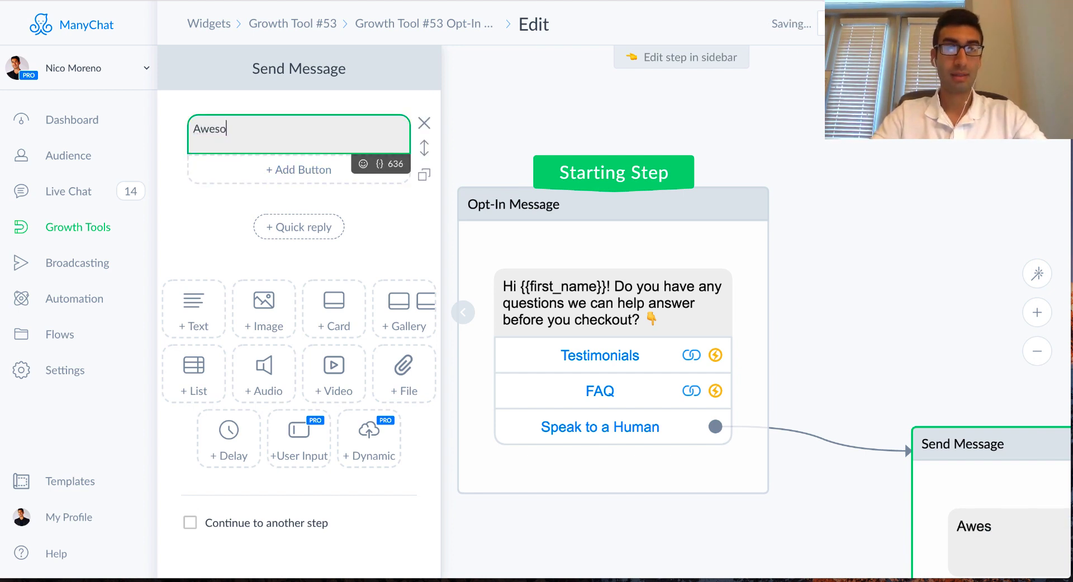
type("me, please send u")
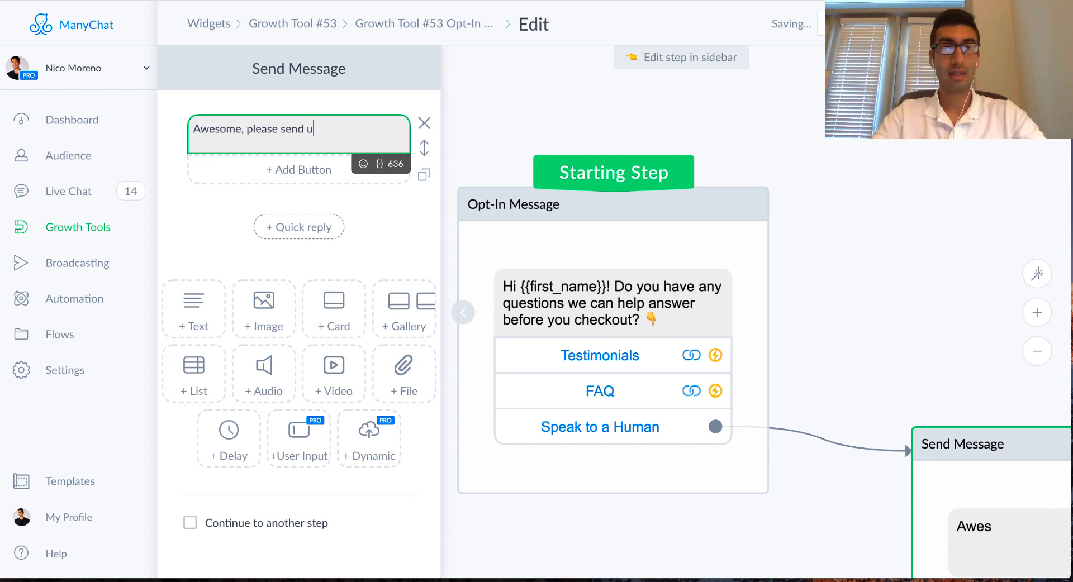
type("s an e")
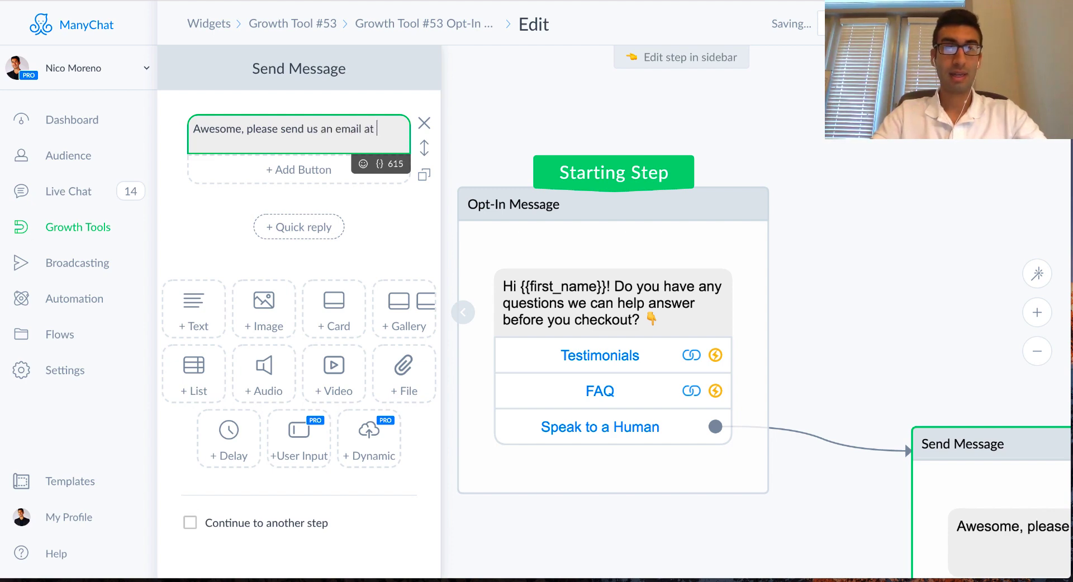
type("mail at")
key("ctrl+v")
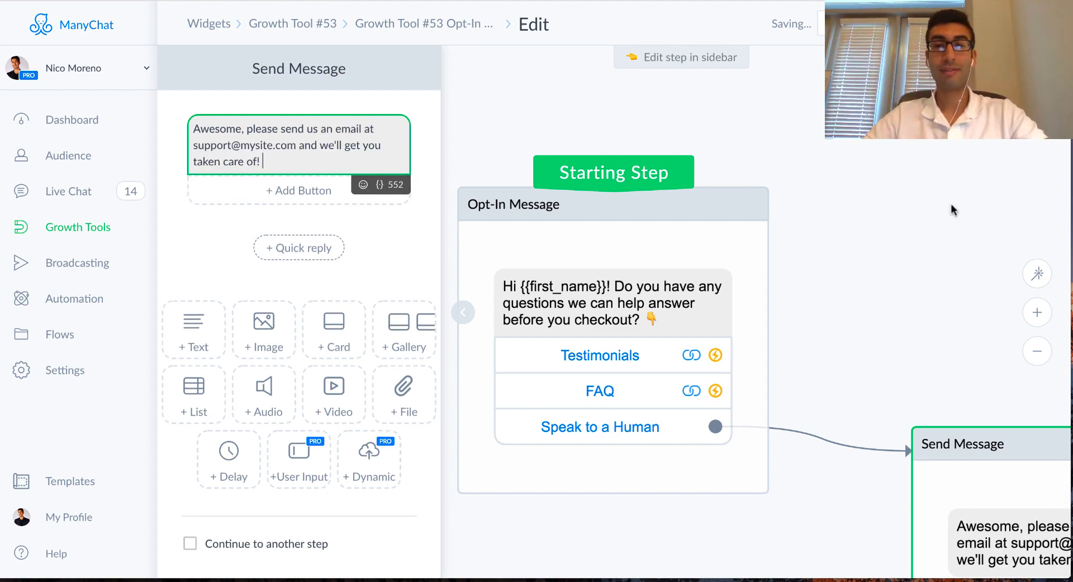
- Delete the Send Message step linked to the Speak to a Human button
left_click_drag(932, 209, 813, 67)
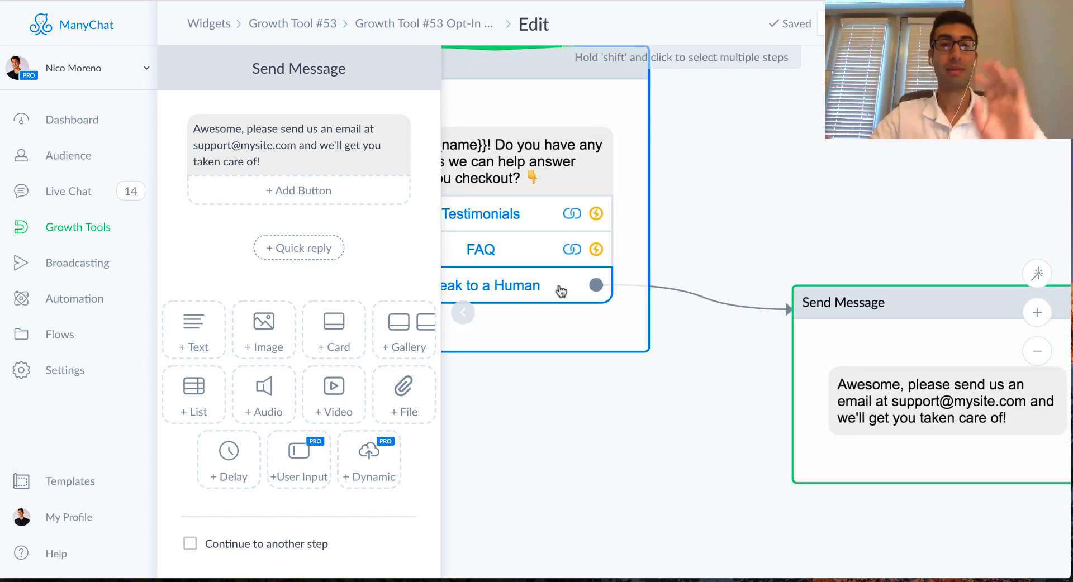
left_click_drag(850, 228, 658, 141)
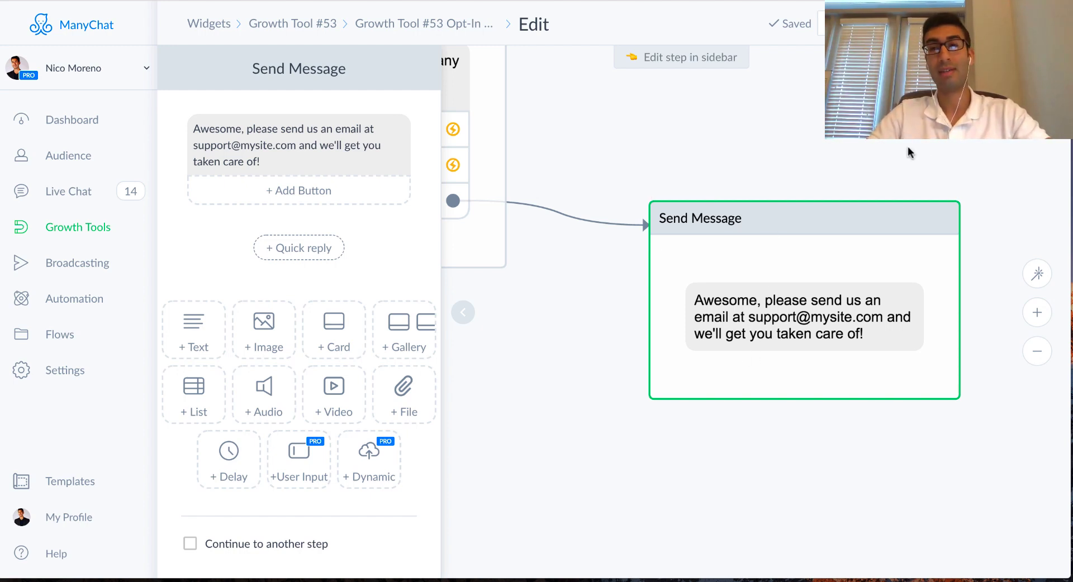
left_click_drag(908, 148, 689, 144)
left_click_drag(510, 118, 845, 189)
left_click_drag(778, 141, 826, 148)
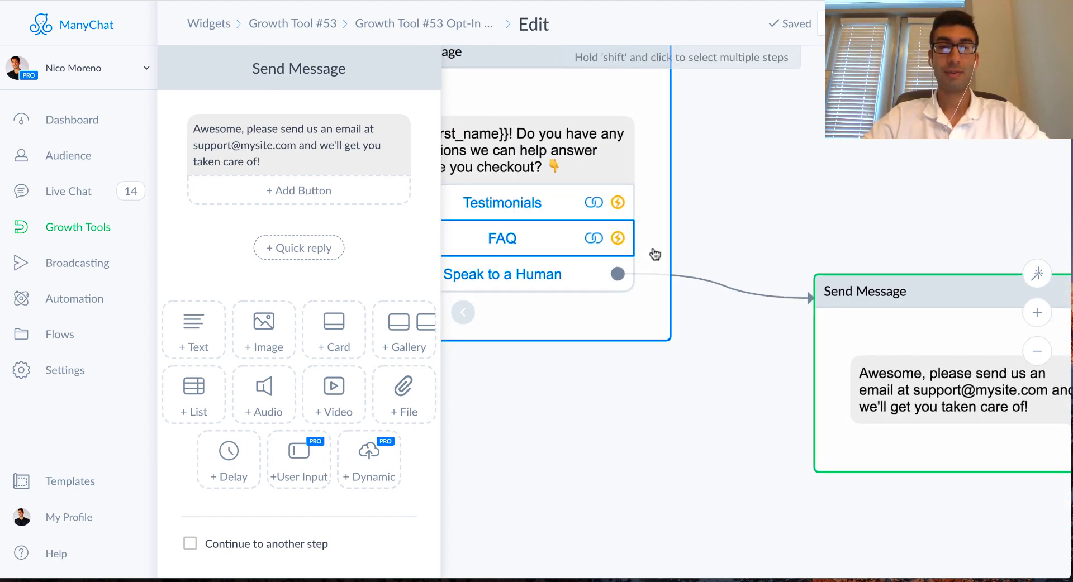
left_click_drag(898, 184, 791, 167)
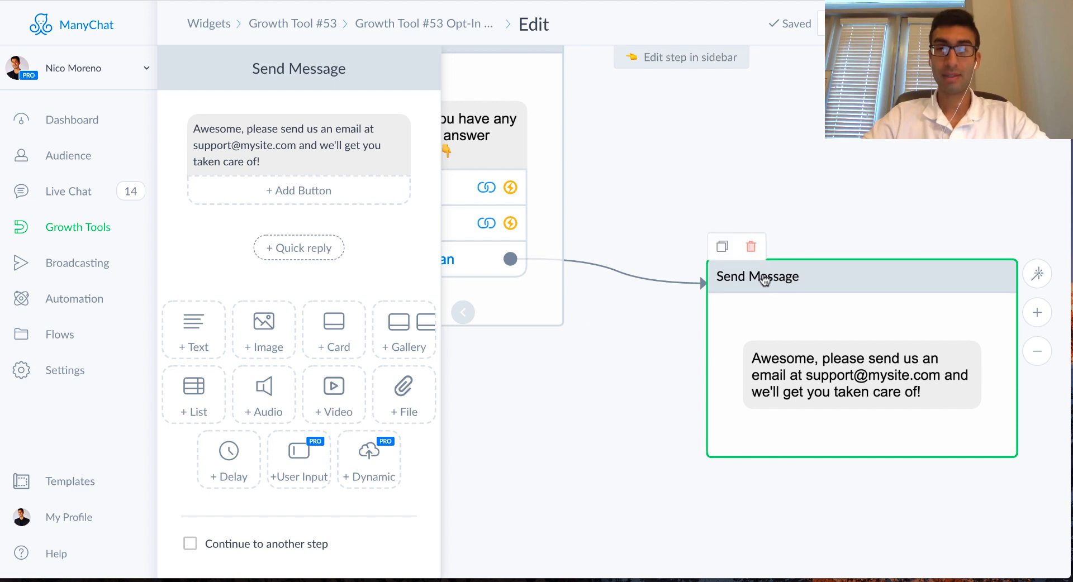
left_click(750, 251)
left_click(663, 104)
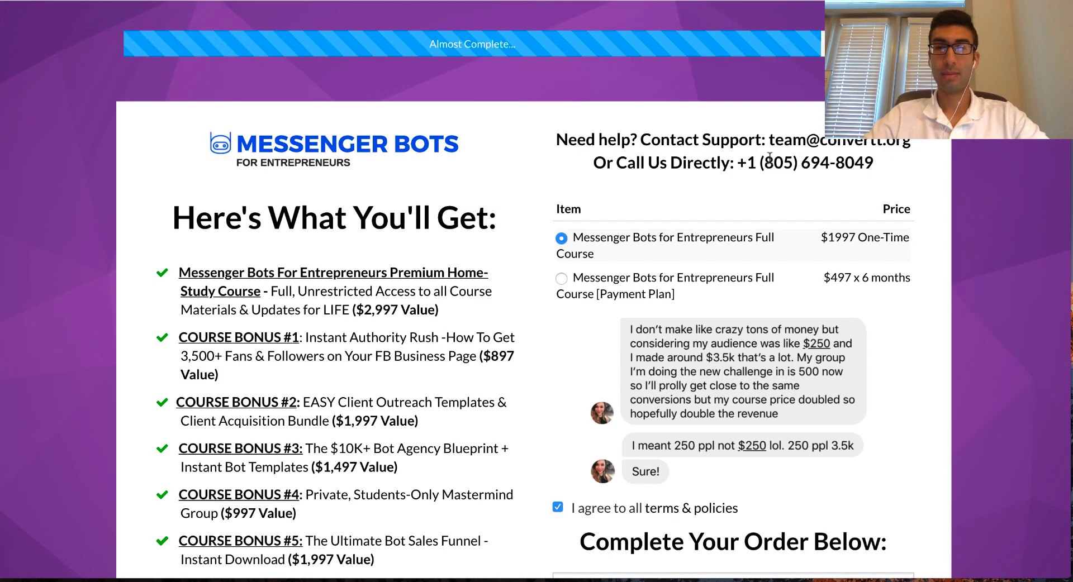
- Copy the support phone number from the checkout page and make the Speak to a Human button call it
left_click_drag(747, 163, 928, 161)
key("super+c")
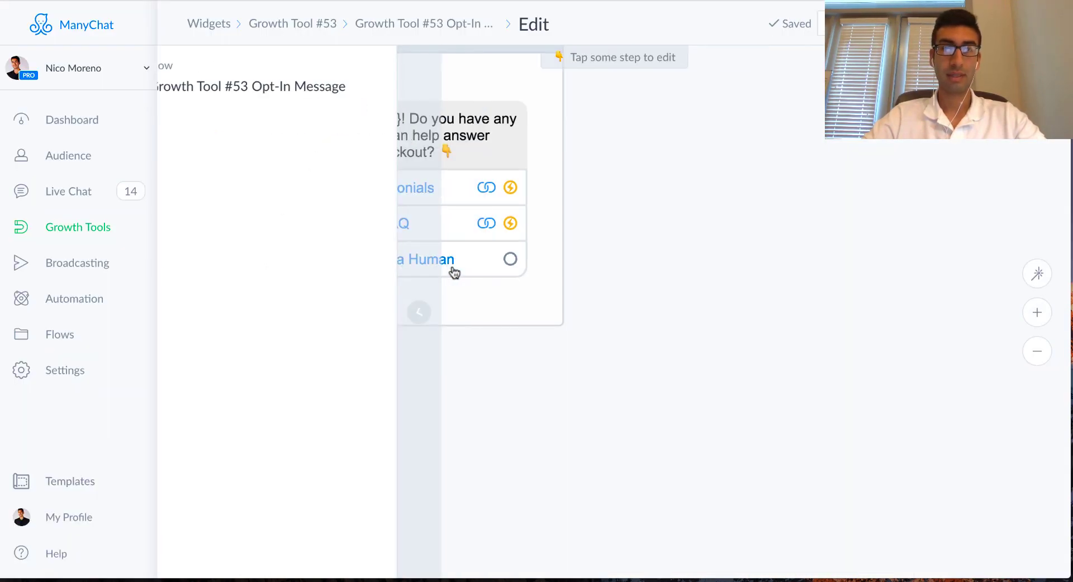
left_click(468, 269)
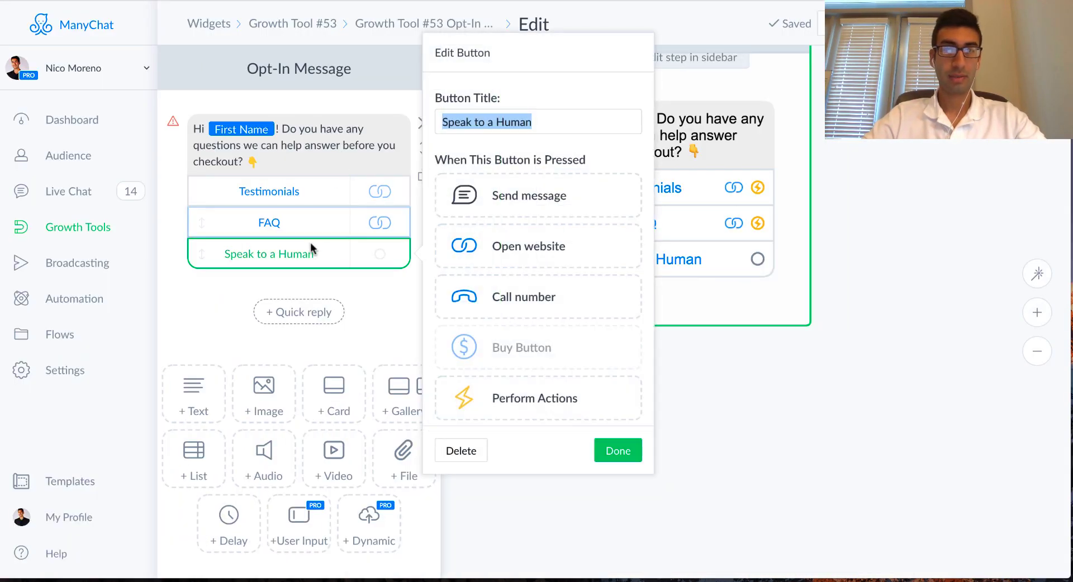
left_click(520, 302)
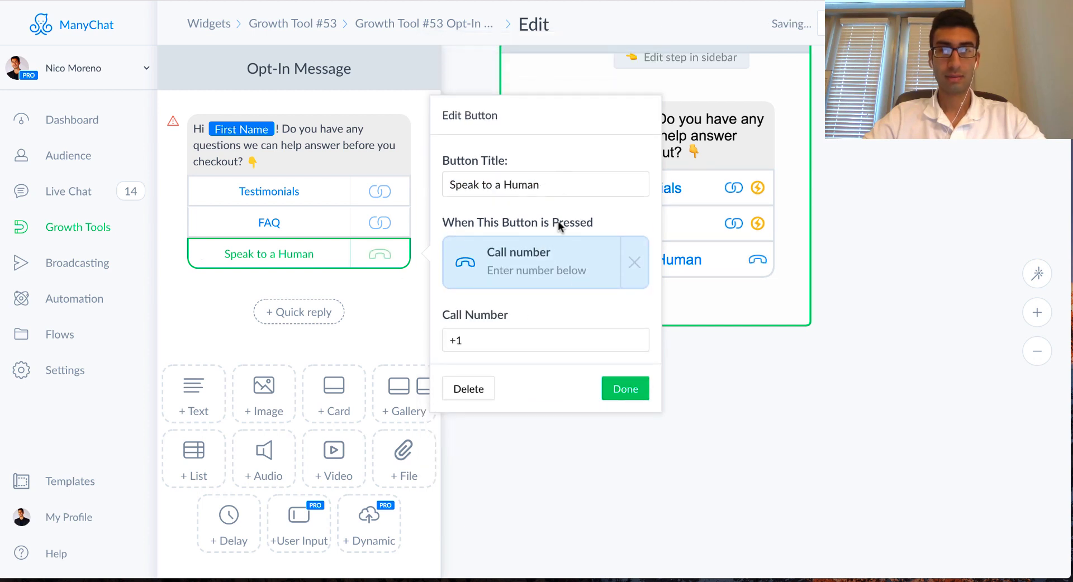
left_click(480, 341)
key("ctrl+v")
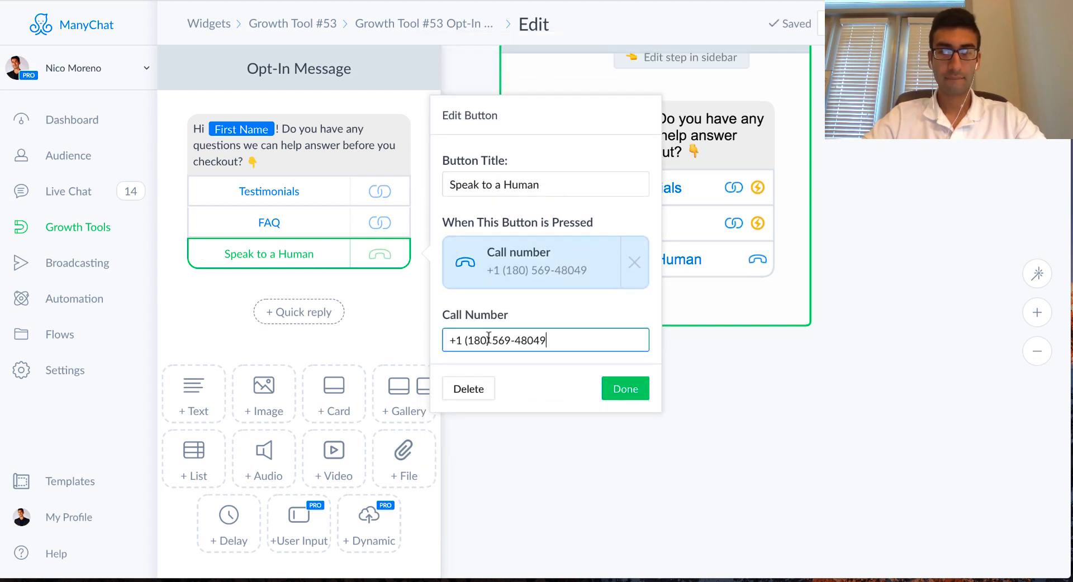
key("BackSpace")
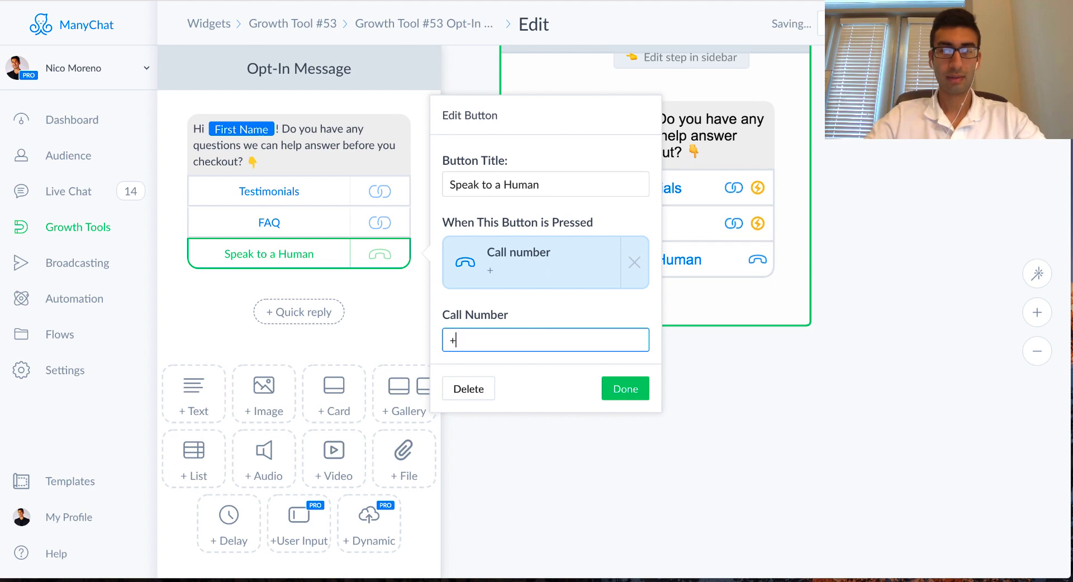
key("super+v")
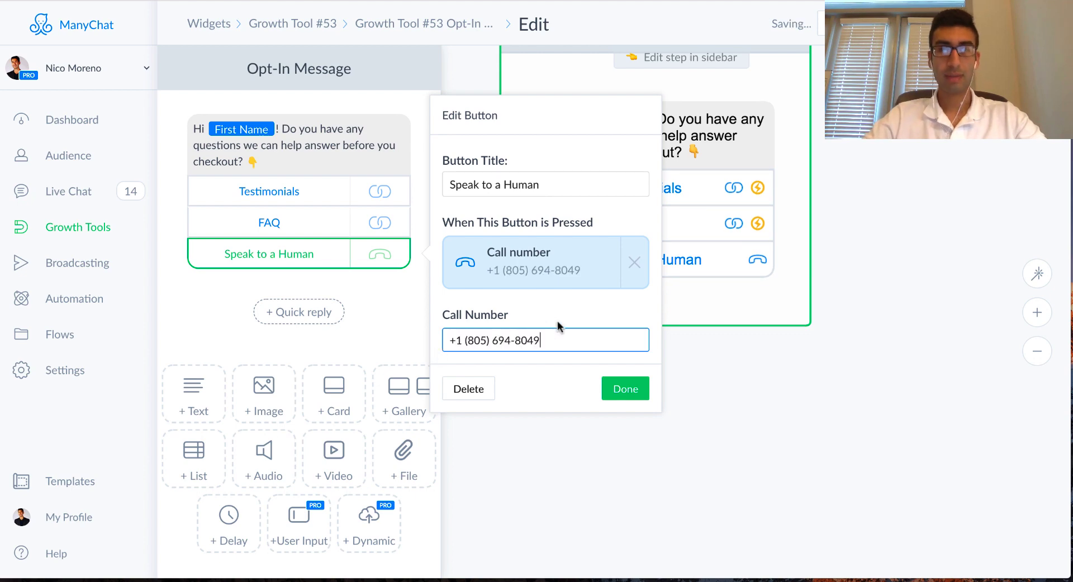
left_click(624, 389)
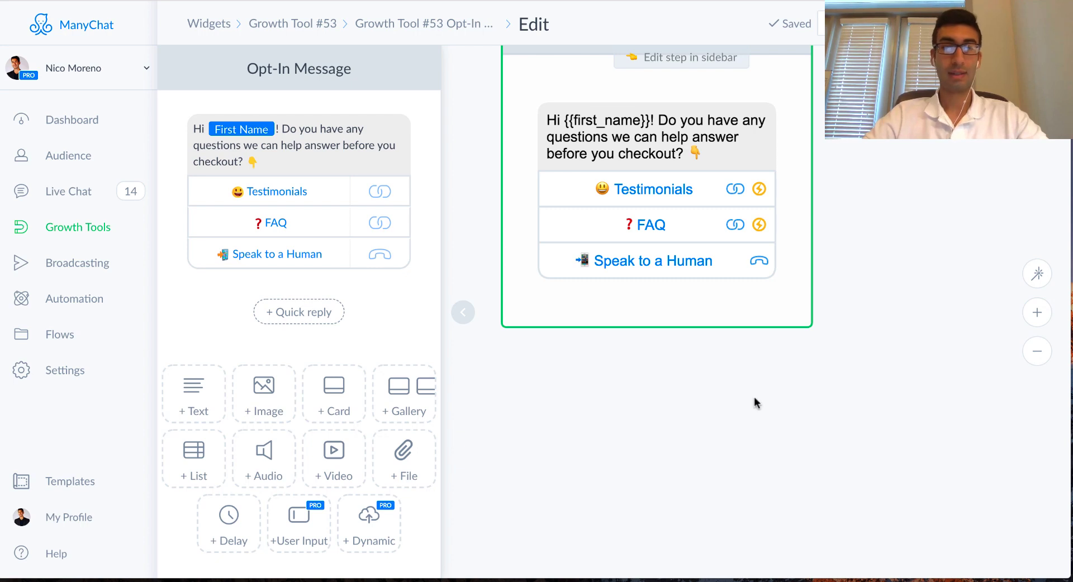
- Return to the growth tool's own settings and rename it "MBFE Course ORDER PAGE BOT"
left_click_drag(754, 399, 766, 413)
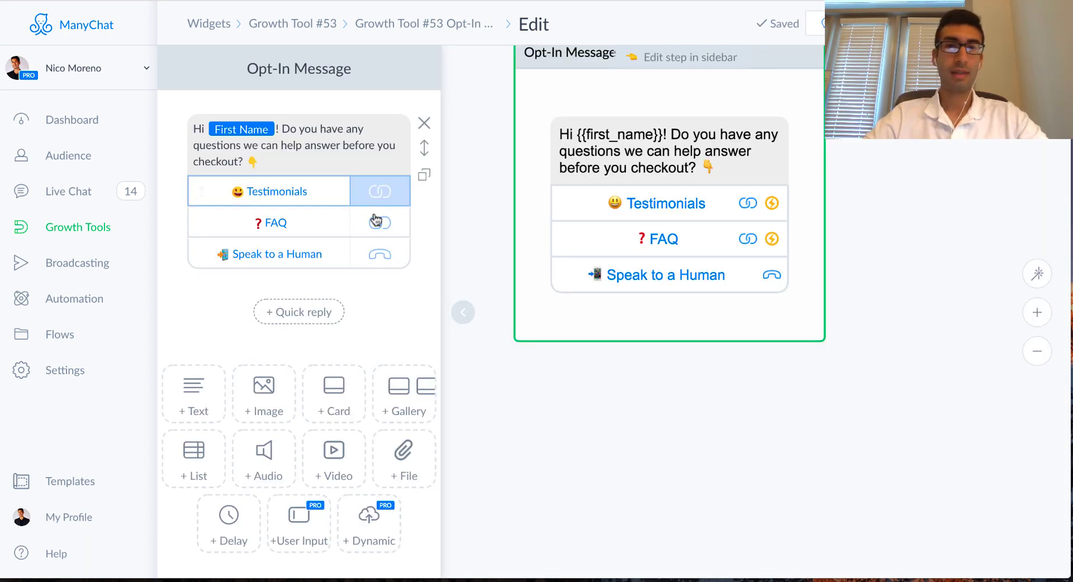
left_click(416, 31)
left_click(301, 29)
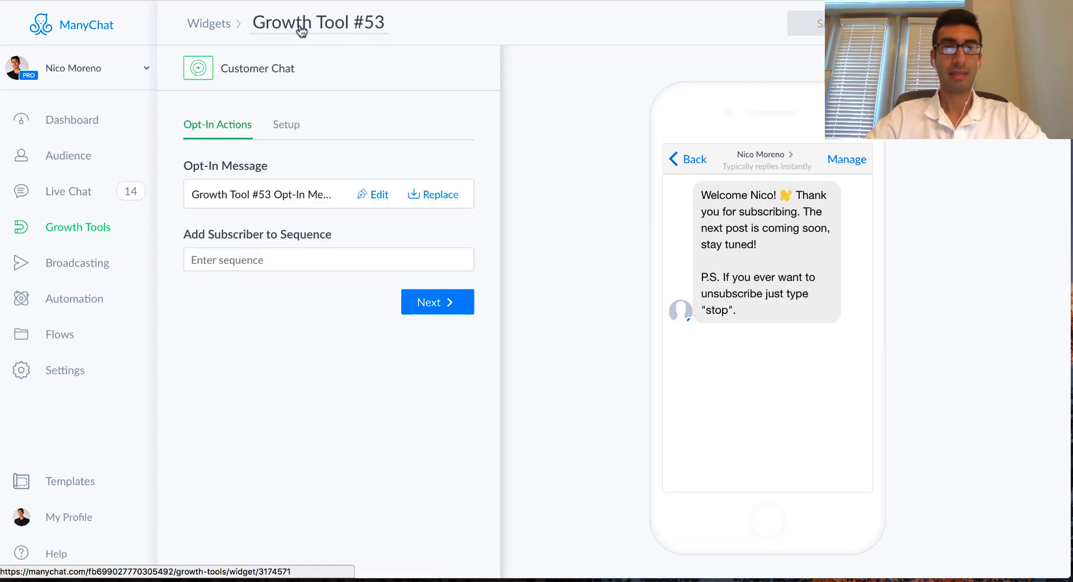
left_click(307, 25)
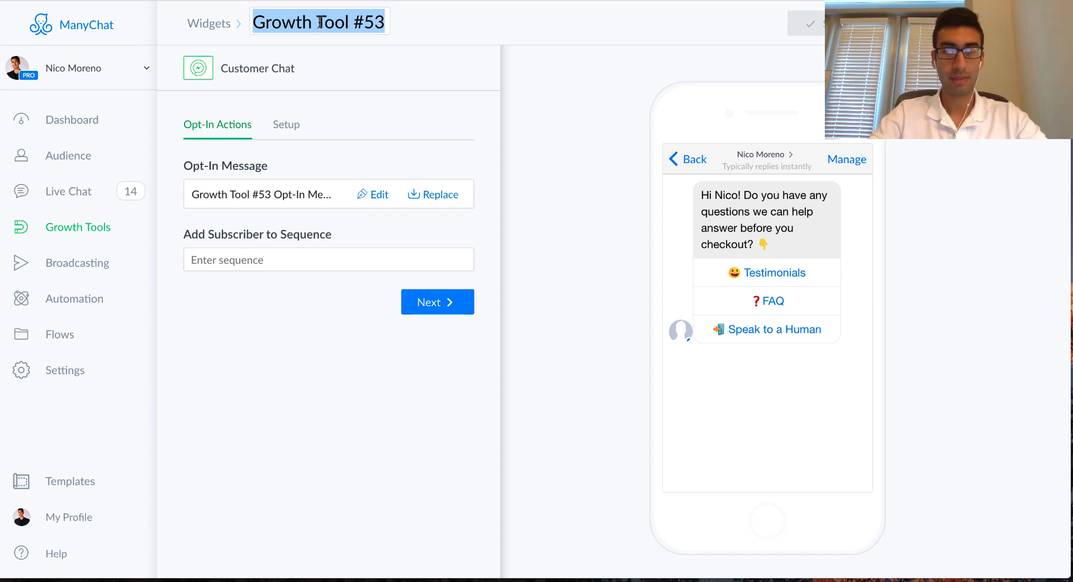
type("MBFE Course ORDER PAGE BOT")
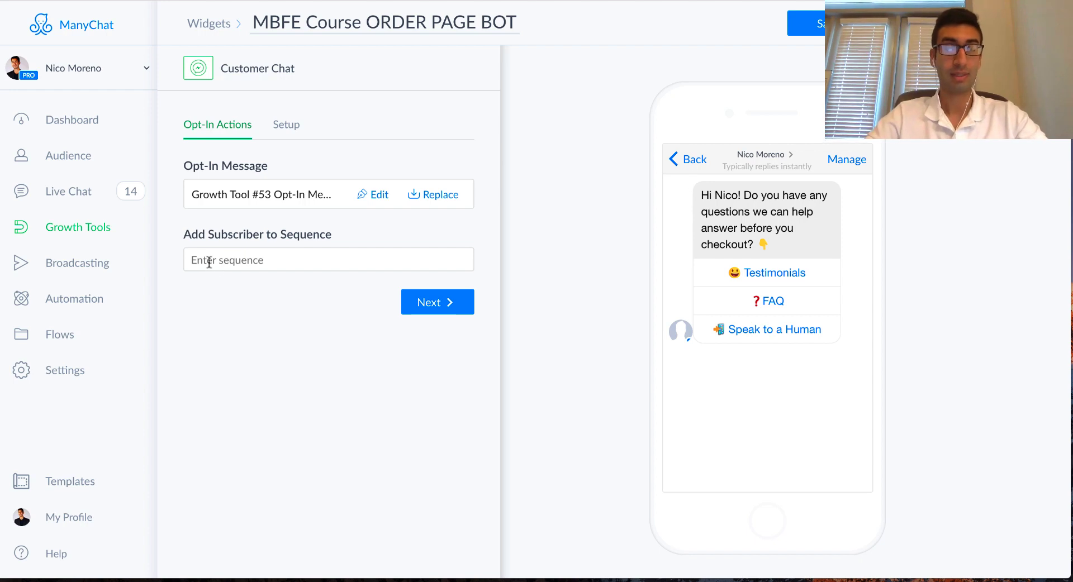
- Check the available sequences for new subscribers and save the growth tool without adding one
left_click(309, 258)
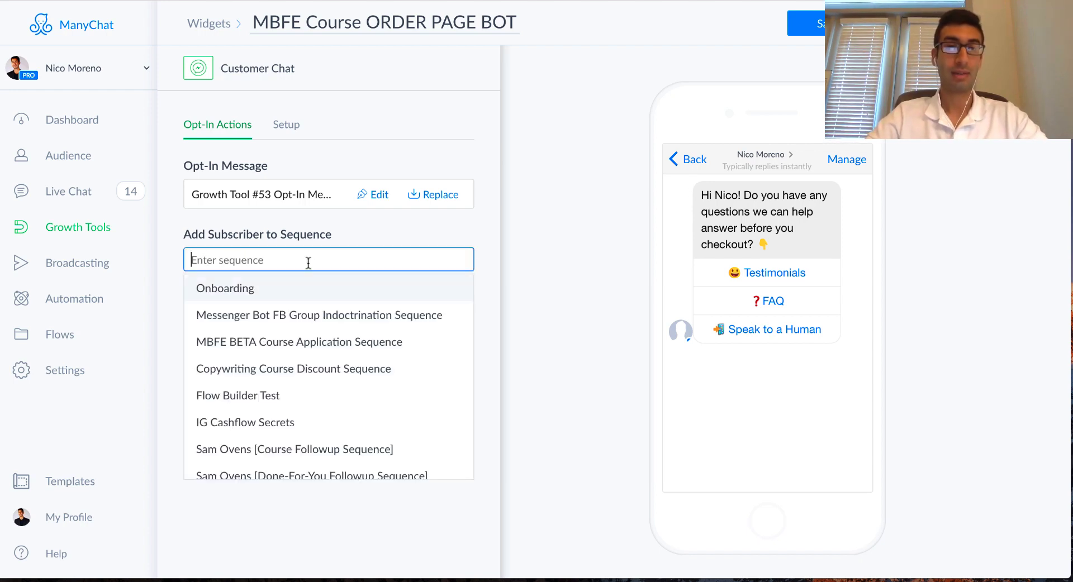
left_click(358, 228)
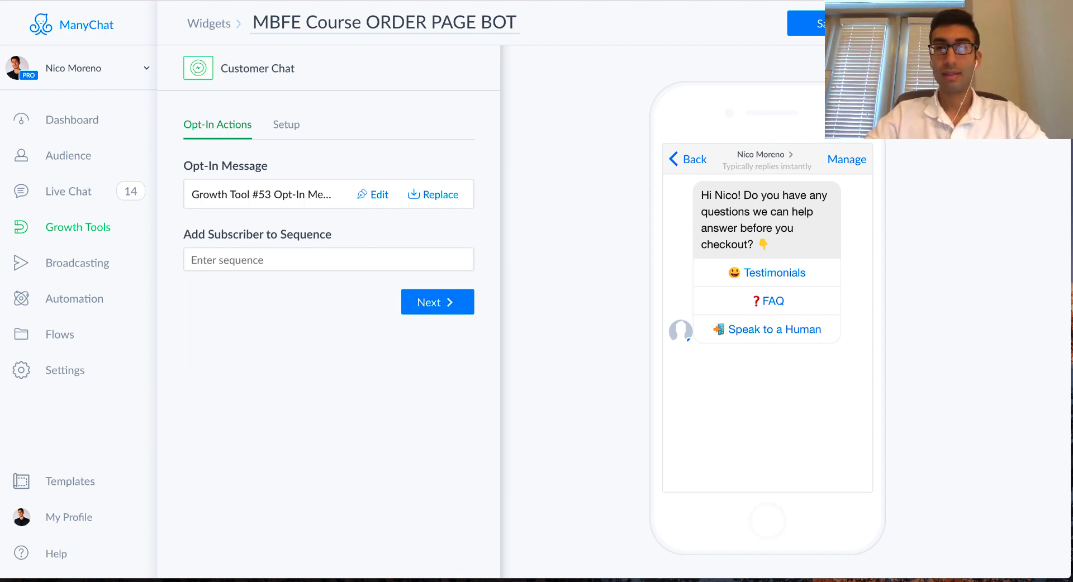
left_click(837, 24)
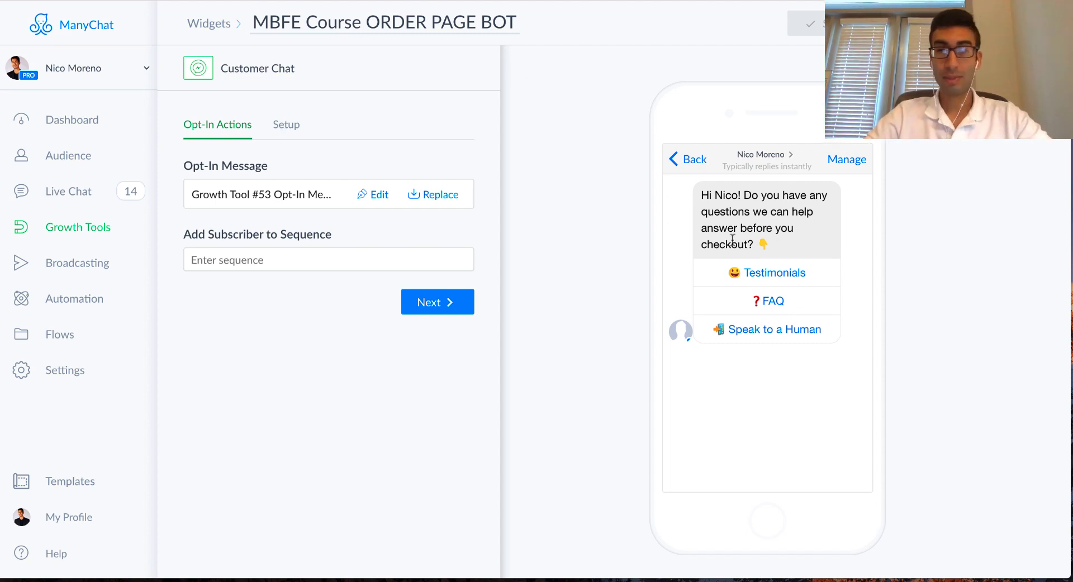
- Open the Customer Chat setup options, look over the order page, and preview the chat's greeting window
left_click(287, 126)
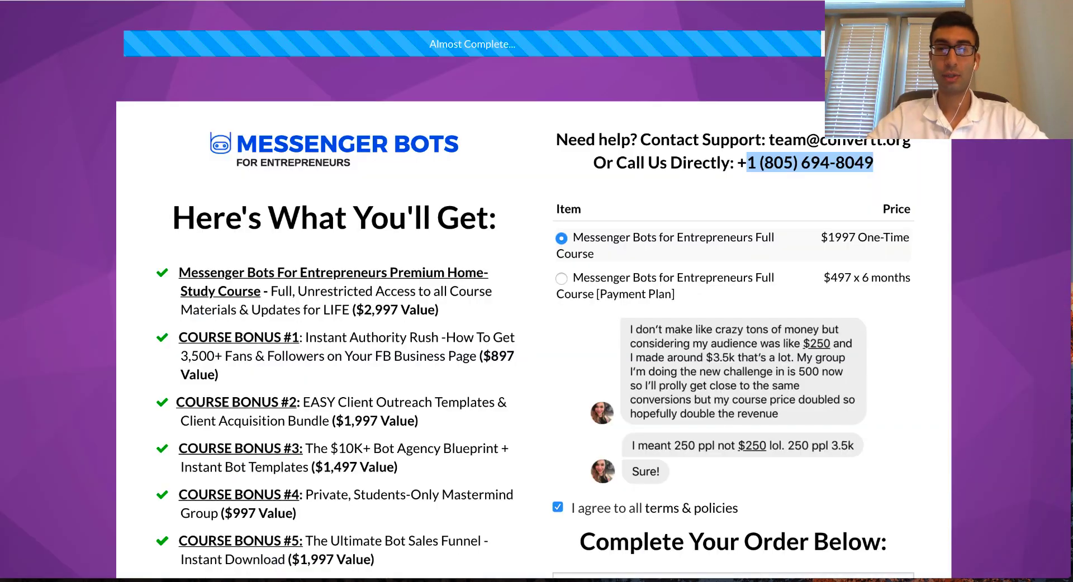
scroll(944, 434, "down", 10)
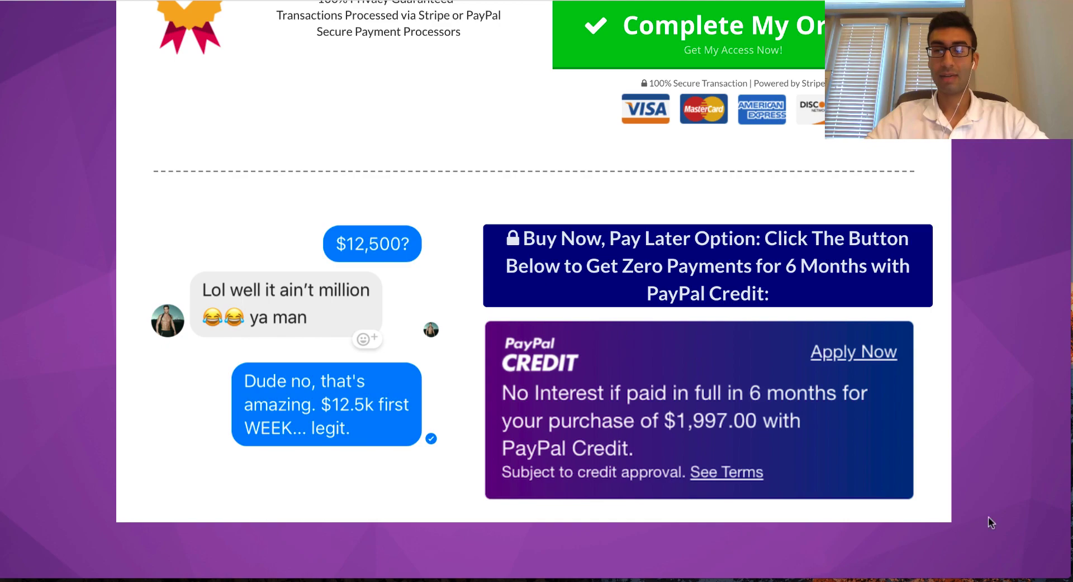
scroll(988, 517, "up", 10)
scroll(989, 453, "down", 3)
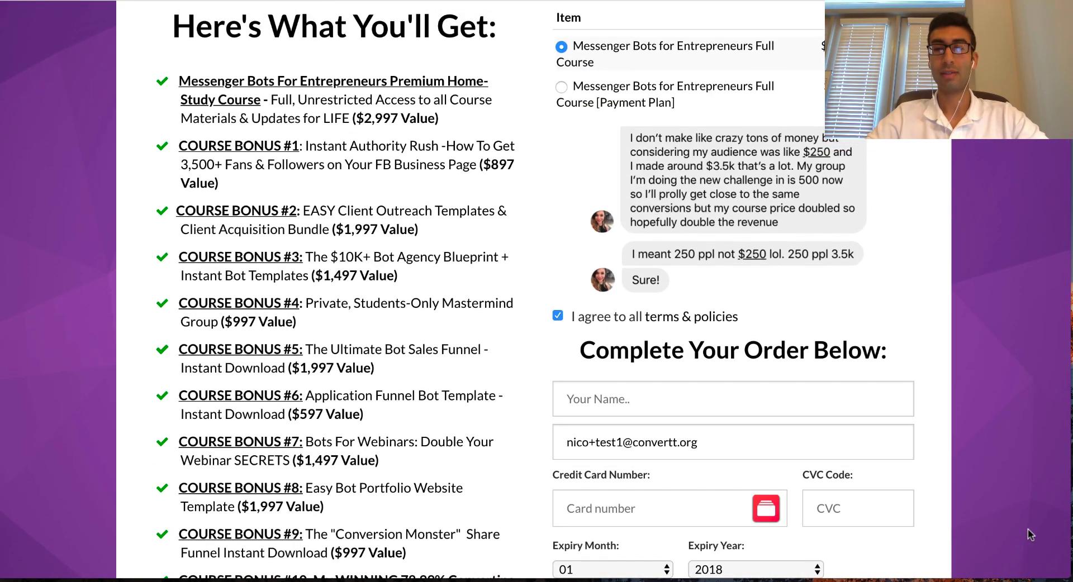
scroll(994, 535, "up", 3)
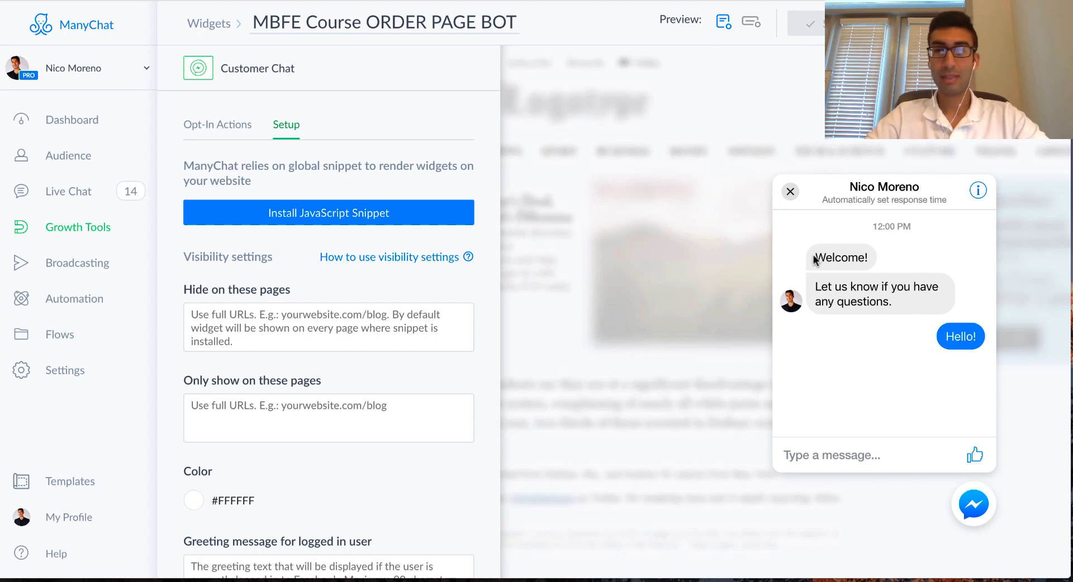
left_click(752, 22)
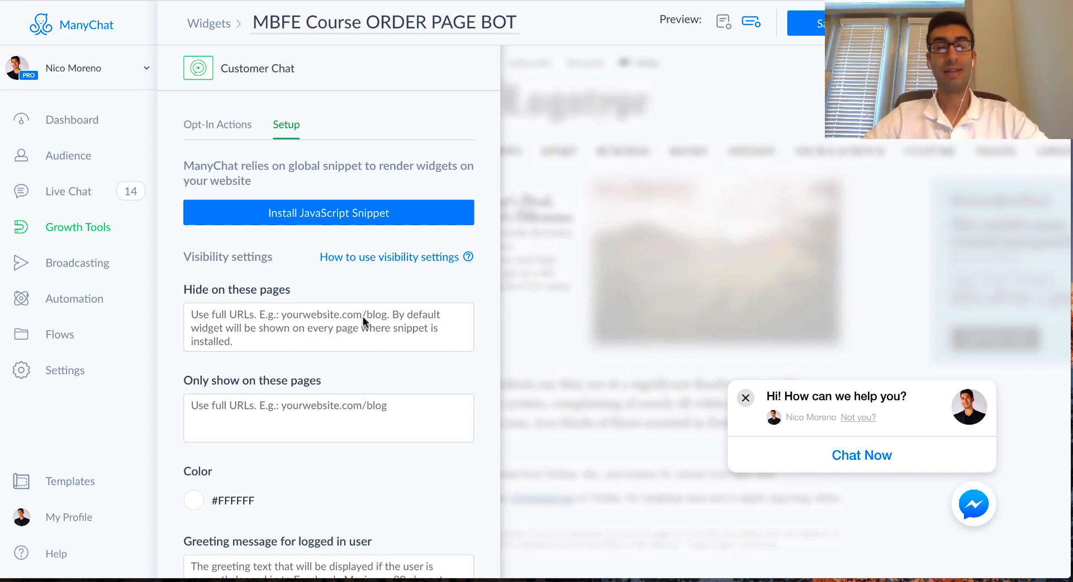
left_click(272, 318)
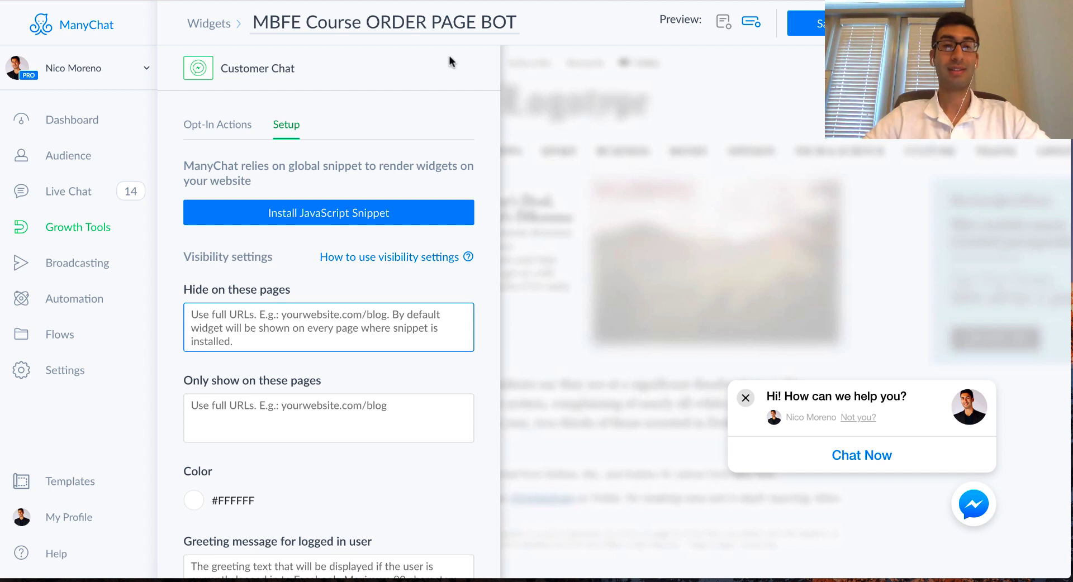
left_click(282, 415)
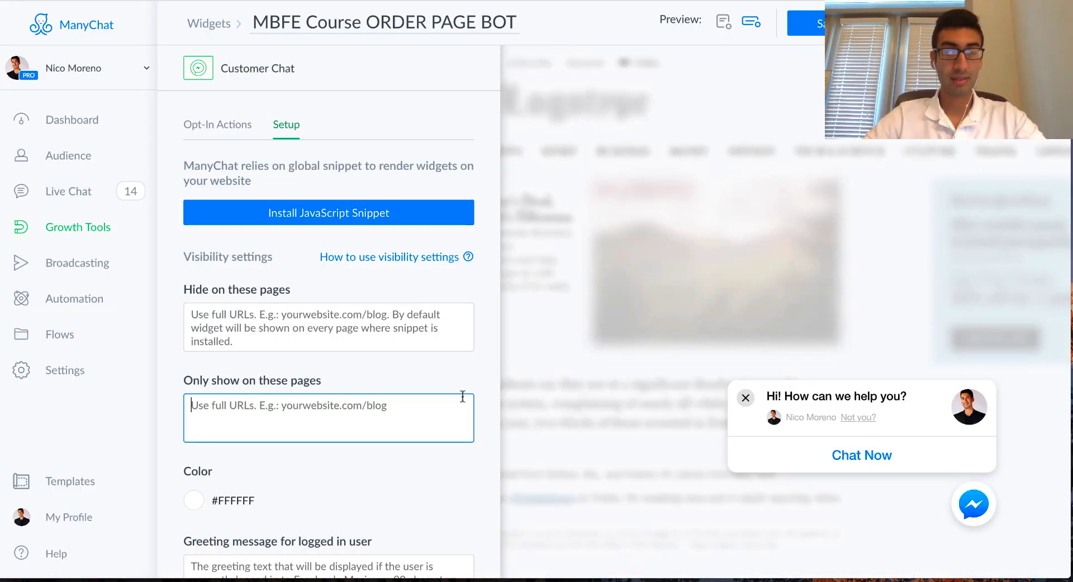
type("www.messengerbotsforentrepreneurs.com/join")
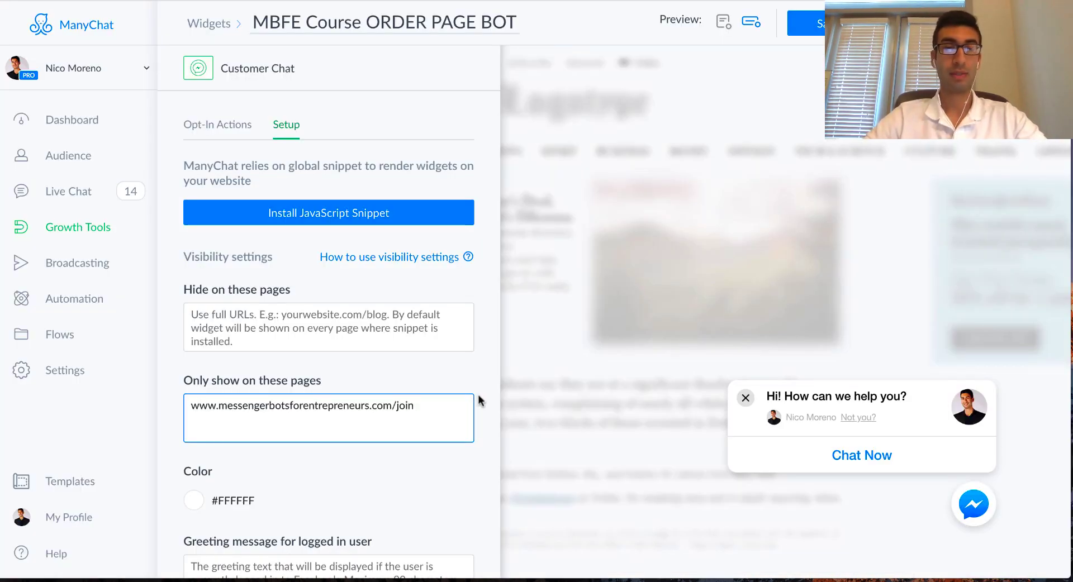
key("Tab")
scroll(283, 297, "up", 2)
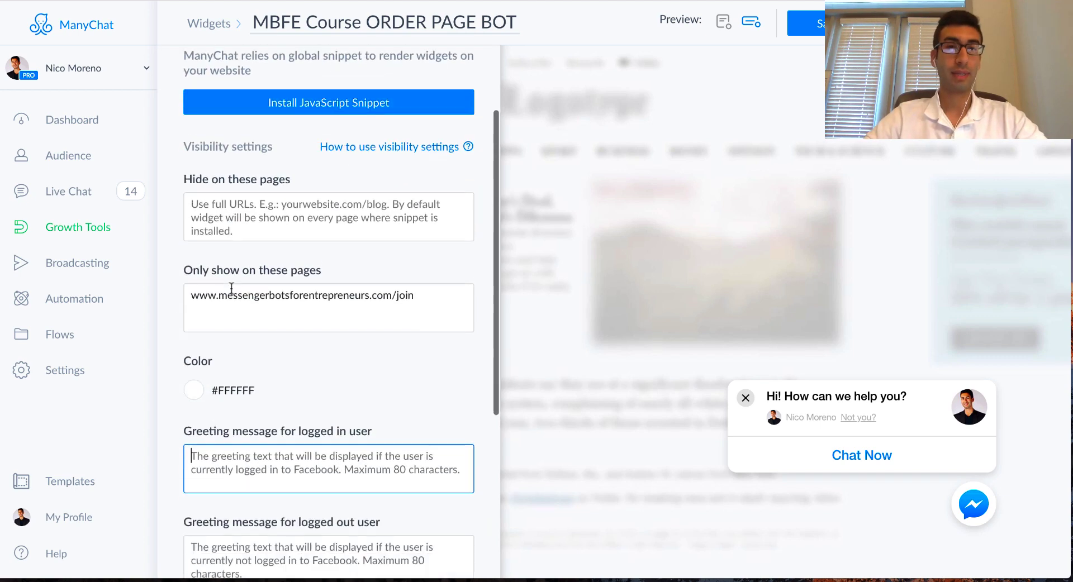
scroll(231, 289, "down", 2)
left_click(198, 313)
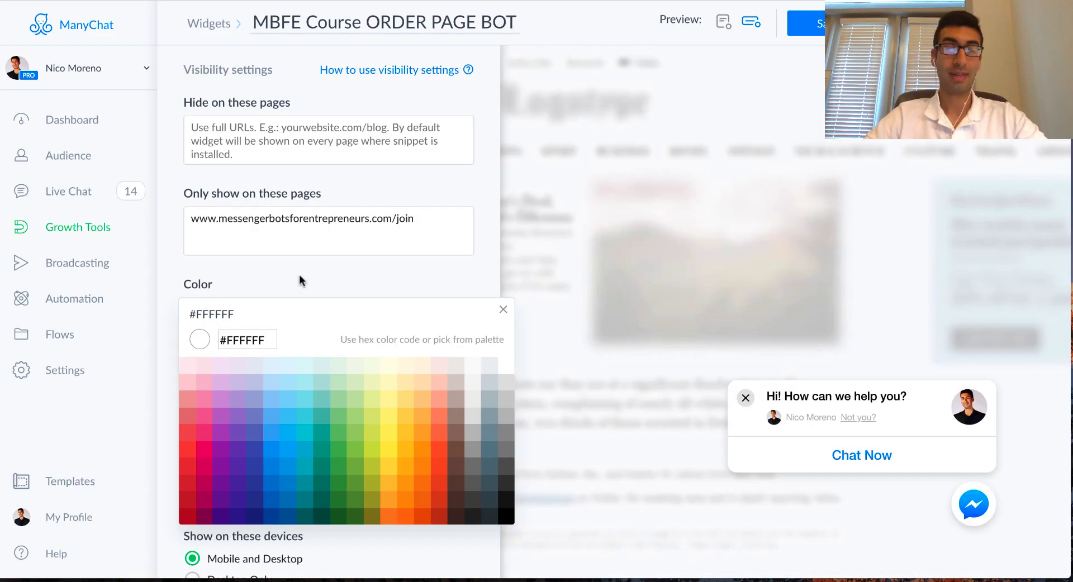
left_click(207, 453)
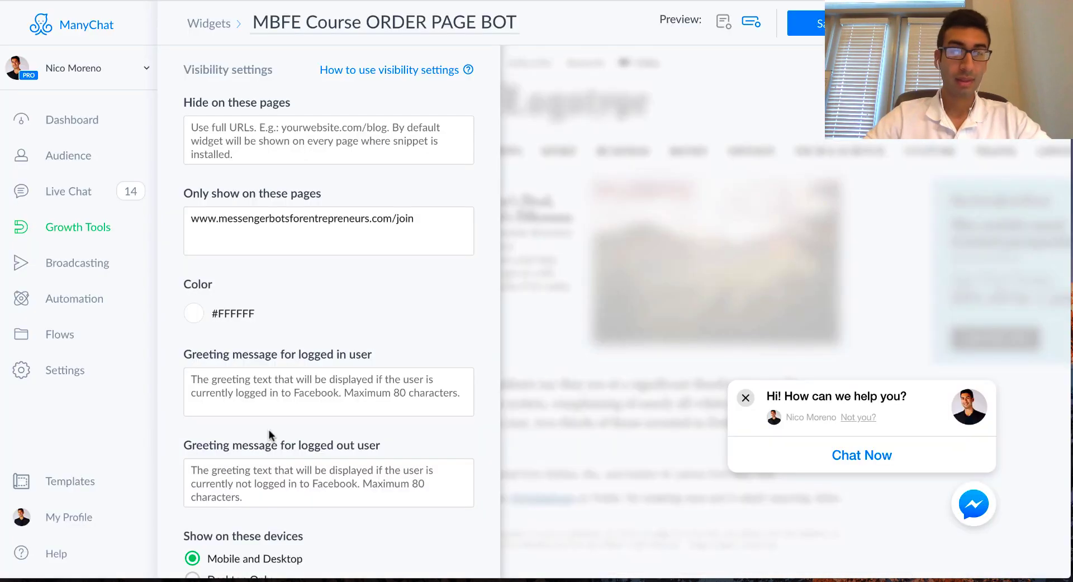
- Set the greeting message for logged in users to "Do you have a question before you checkout? Let us know!"
left_click(312, 373)
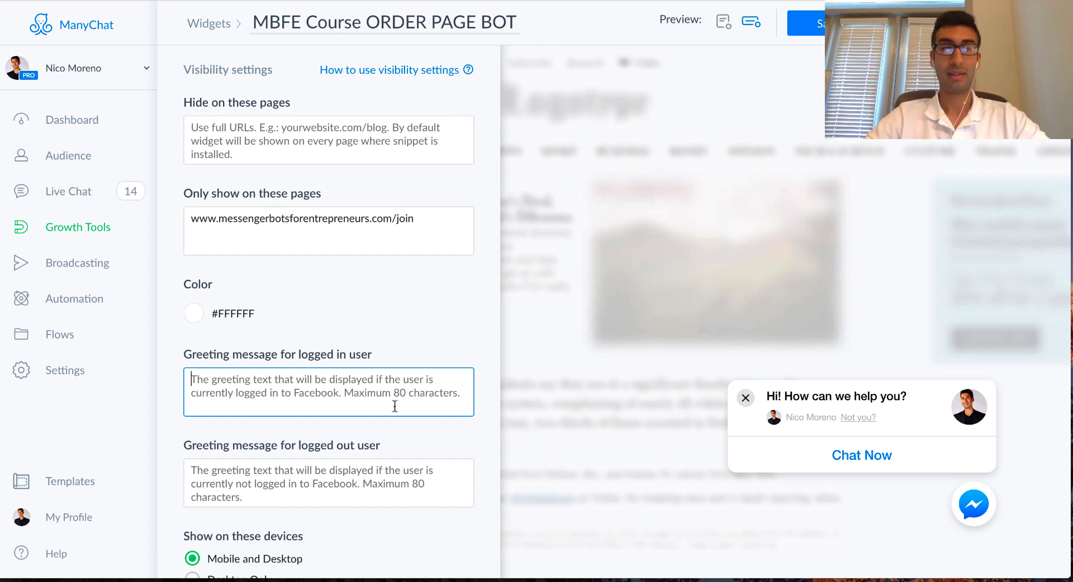
type("Do you have a question before you checkout? Let us know!")
key("ctrl+a")
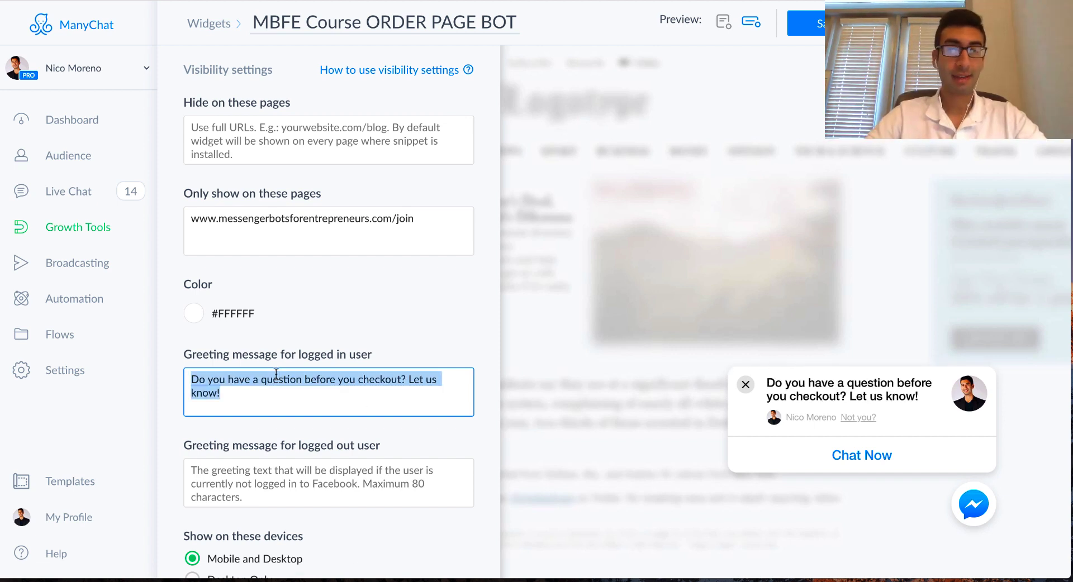
key("Right")
- Copy the logged in greeting message and reuse it as the greeting for logged out users
key("ctrl+a")
key("ctrl+c")
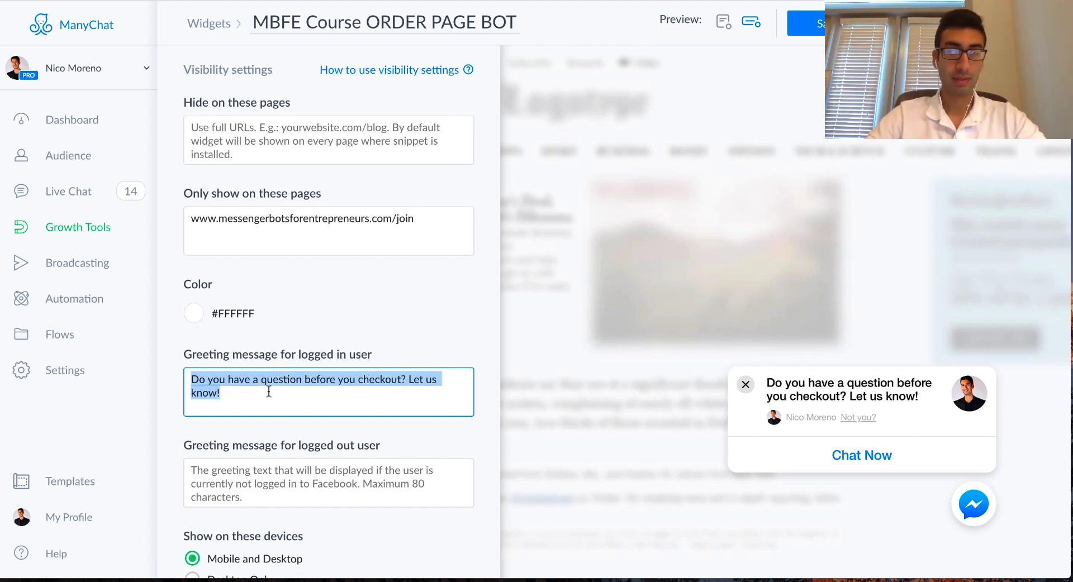
left_click(274, 467)
key("ctrl+v")
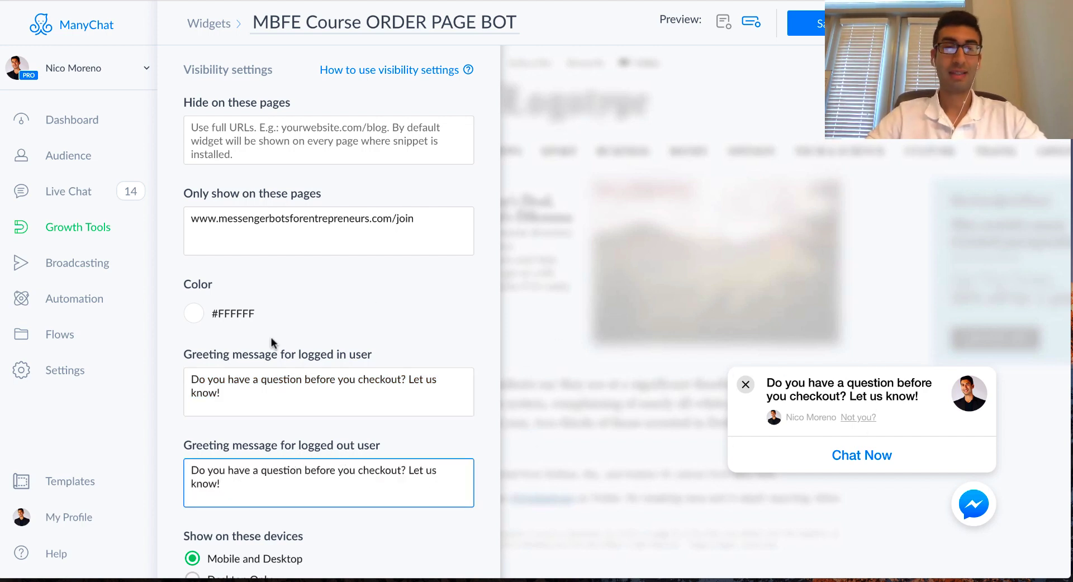
- Read the first-seen behavior help and set the chat window to open on desktop but not mobile
scroll(272, 343, "down", 1)
scroll(305, 359, "down", 3)
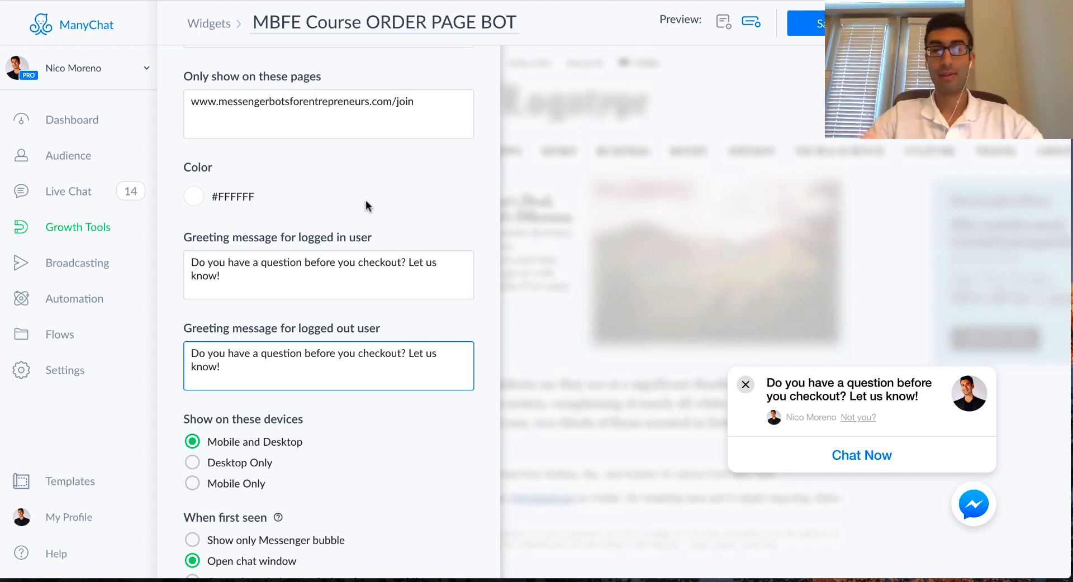
scroll(336, 252, "down", 2)
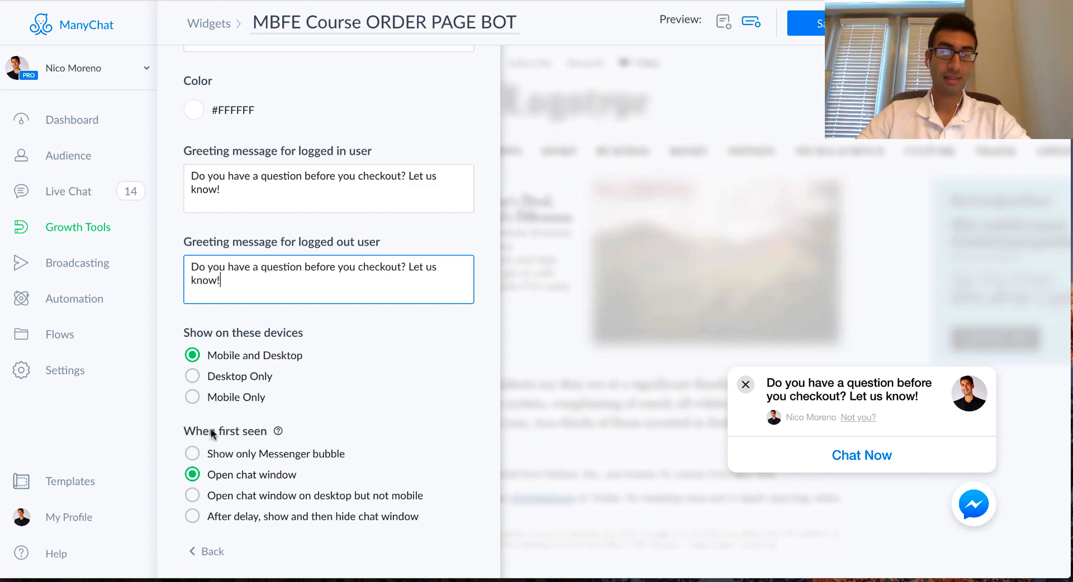
mouse_move(278, 431)
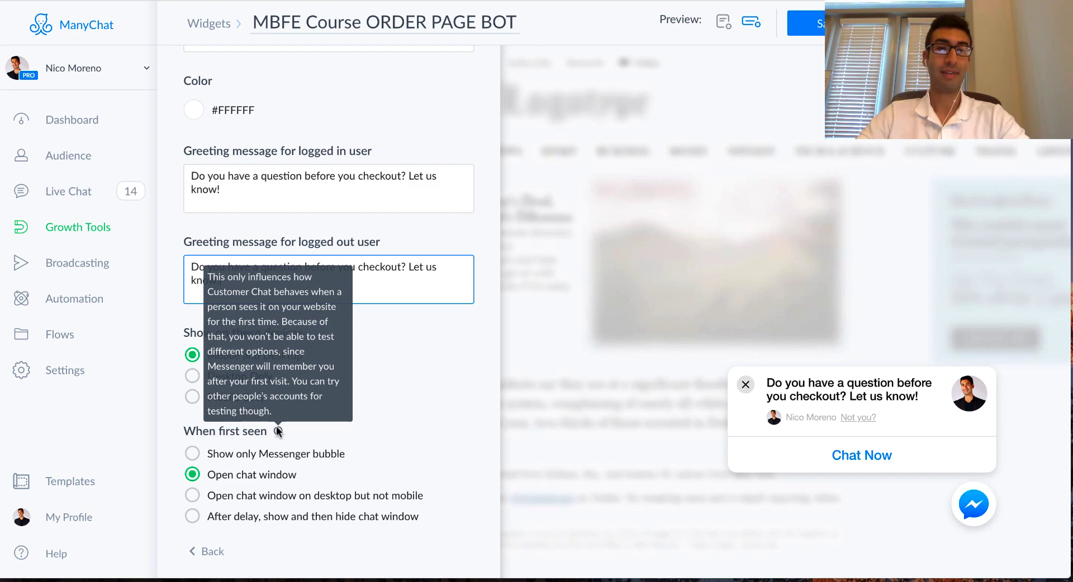
scroll(278, 431, "up", 7)
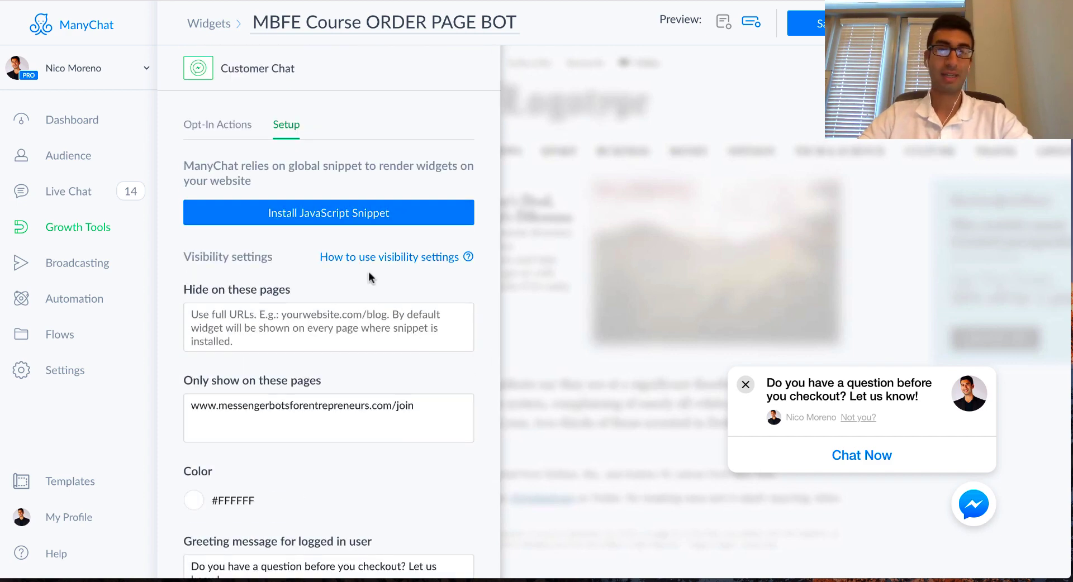
scroll(371, 263, "down", 7)
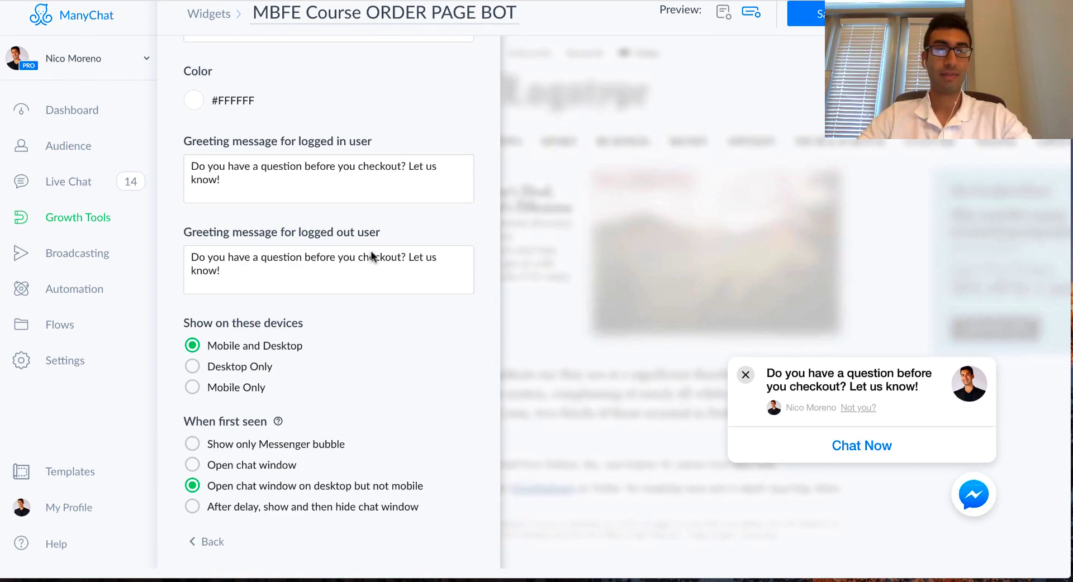
scroll(371, 253, "up", 7)
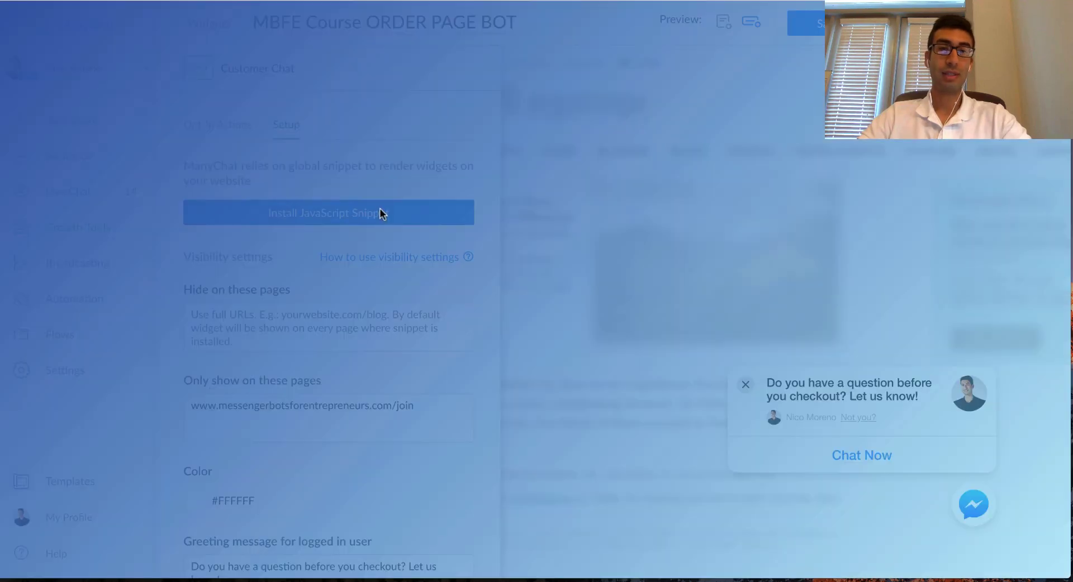
left_click(381, 213)
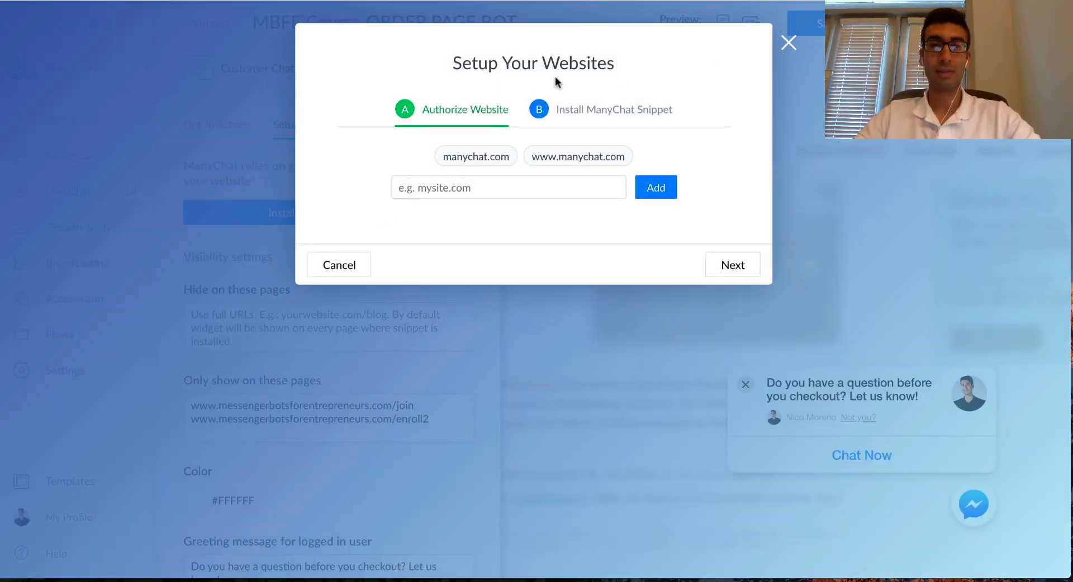
left_click(473, 188)
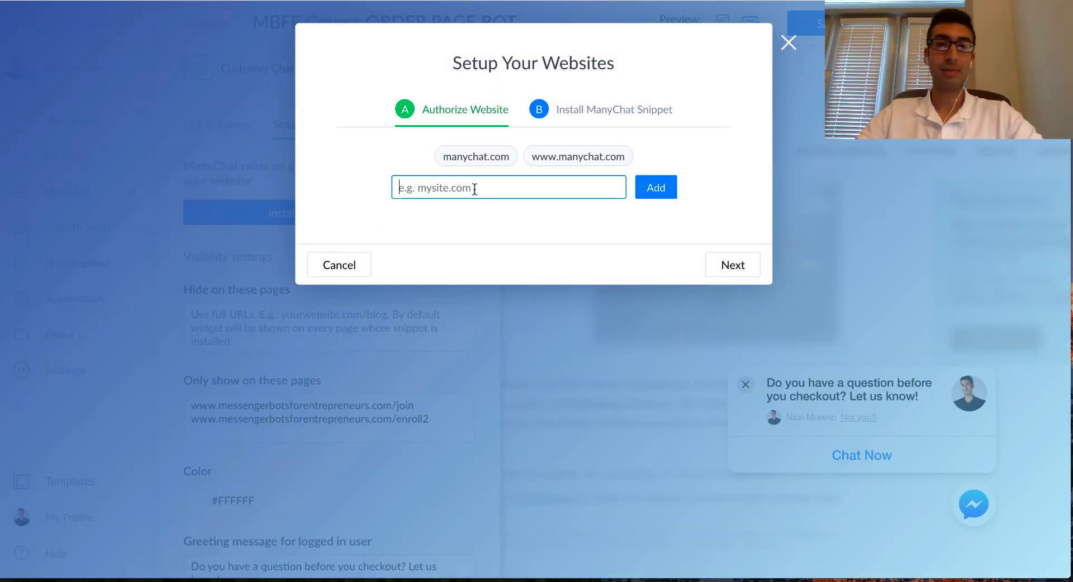
type("me")
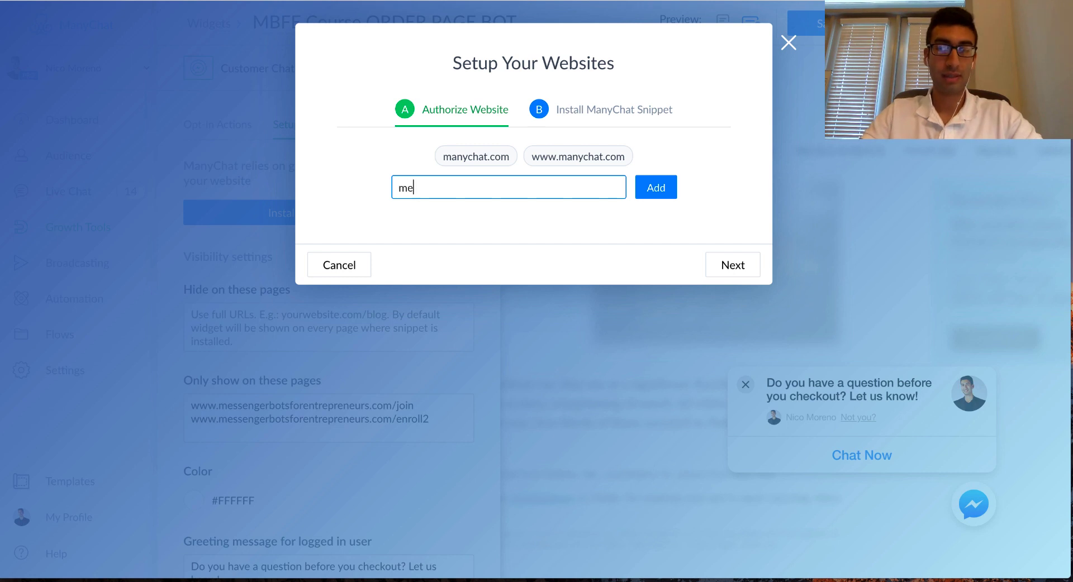
type("ssenger")
type("botsforentrepreneurs.com")
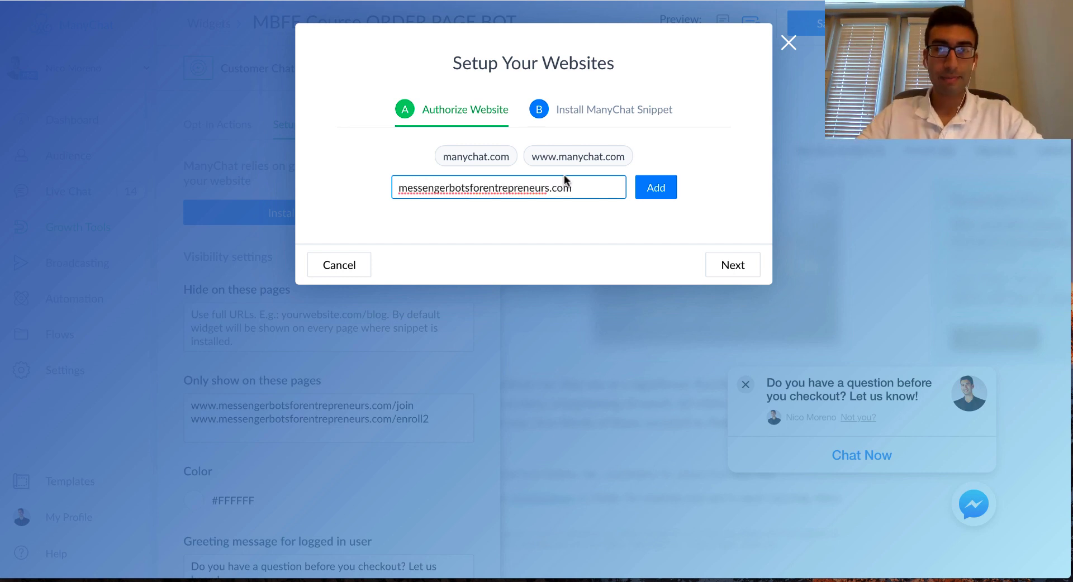
left_click(666, 187)
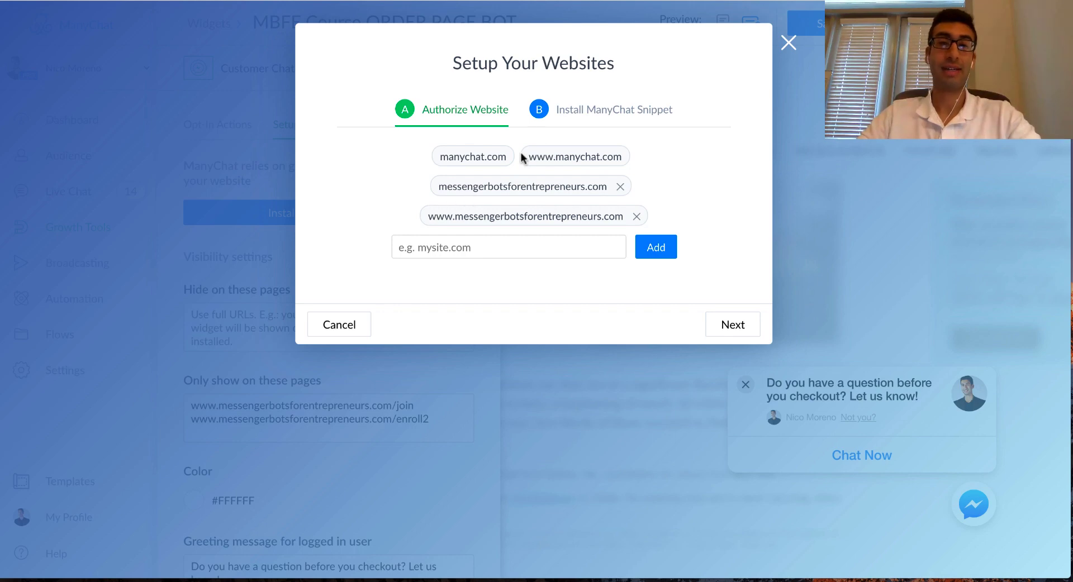
- Copy the ManyChat snippet code and paste it into the Messenger Bots funnel's head tracking code in ClickFunnels
left_click(606, 117)
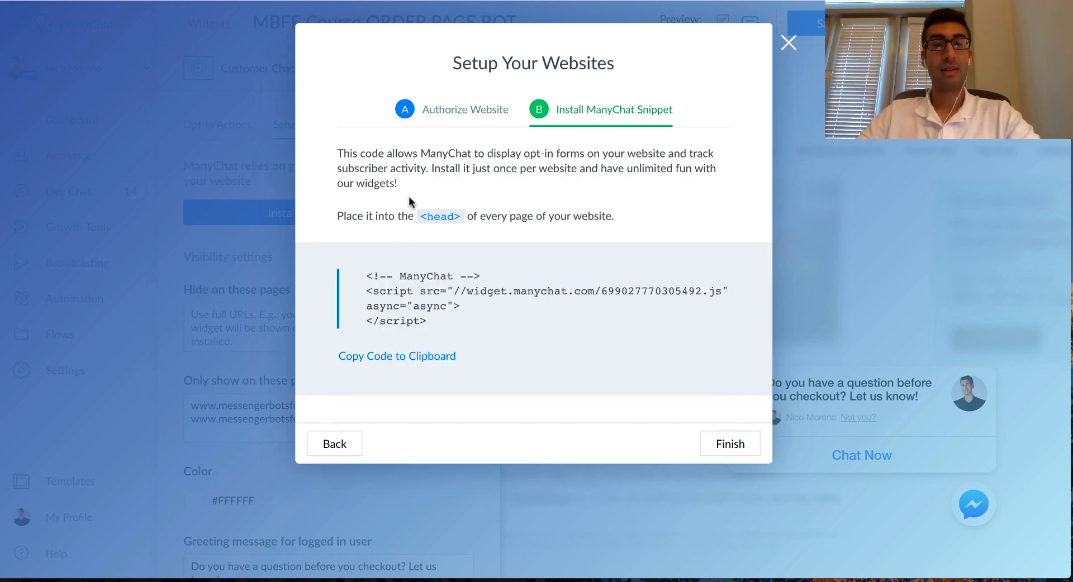
left_click(405, 358)
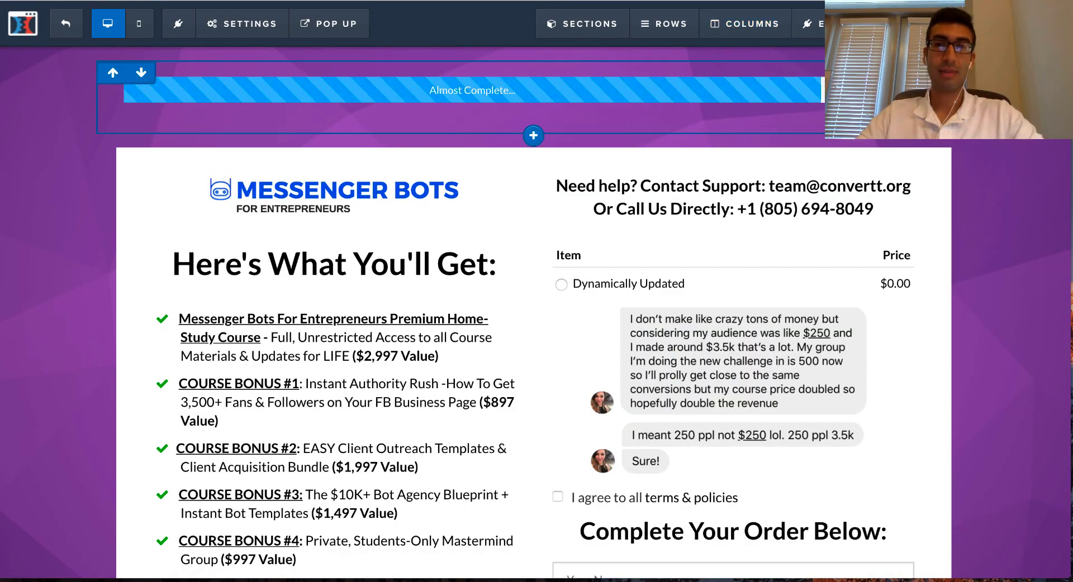
left_click(67, 25)
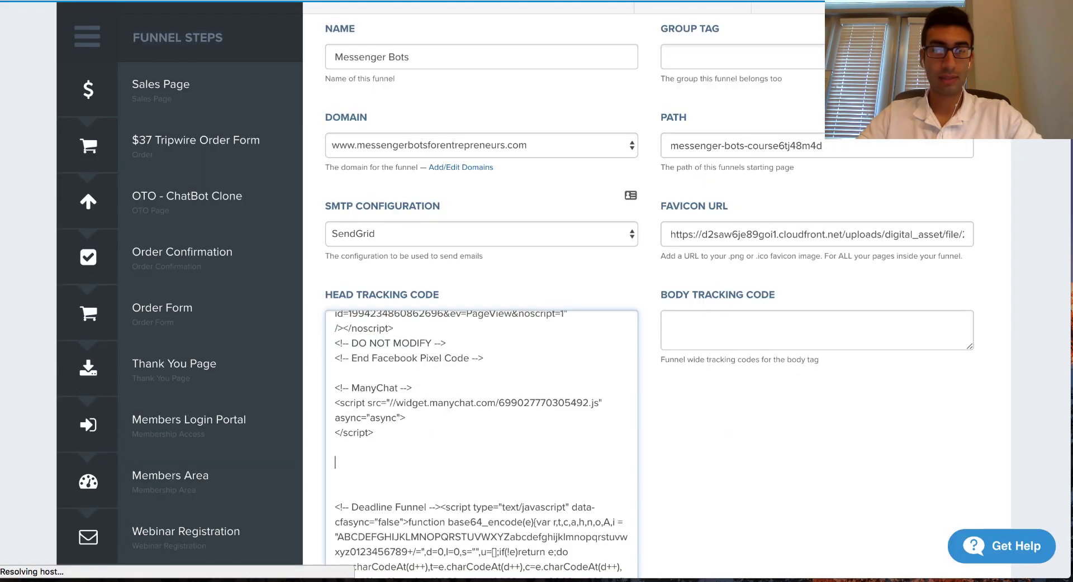
key("super+v")
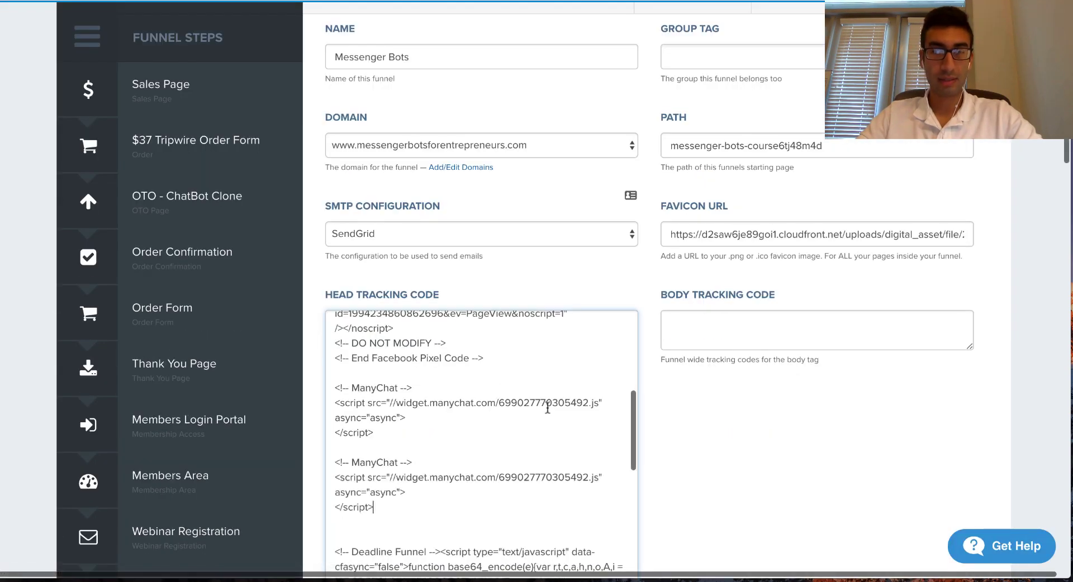
- Remove the second, duplicate ManyChat snippet from the funnel's head tracking code, then switch to ManyChat and finish the website setup
scroll(548, 409, "down", 1)
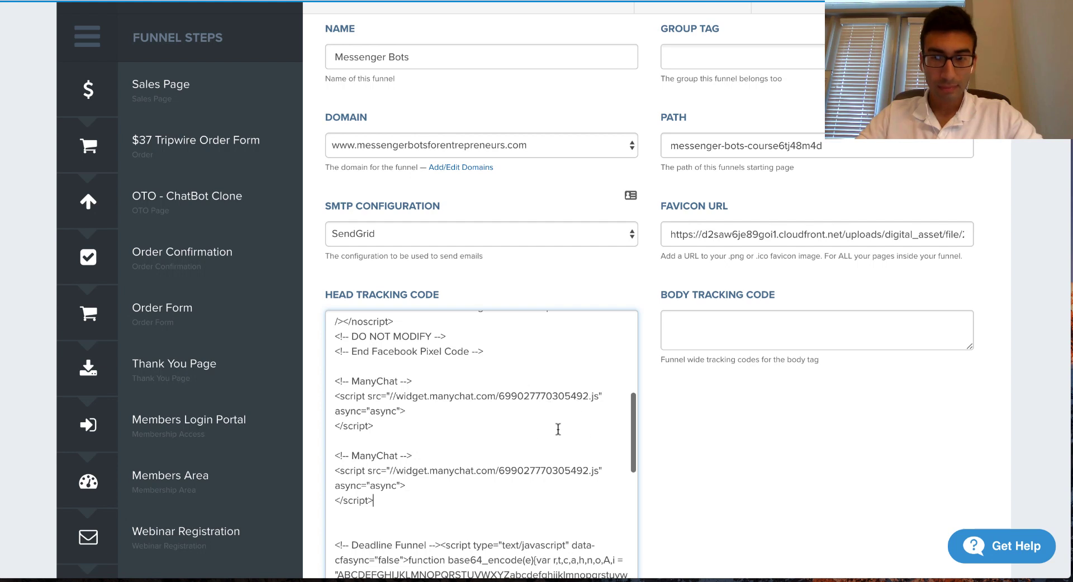
left_click_drag(373, 460, 339, 444)
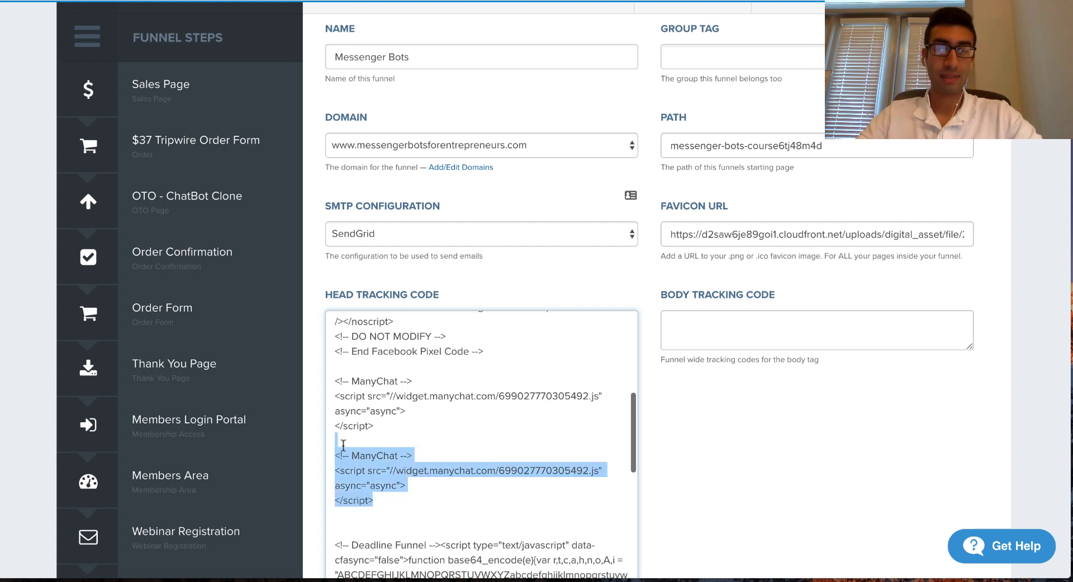
key("BackSpace")
key("BackSpace")
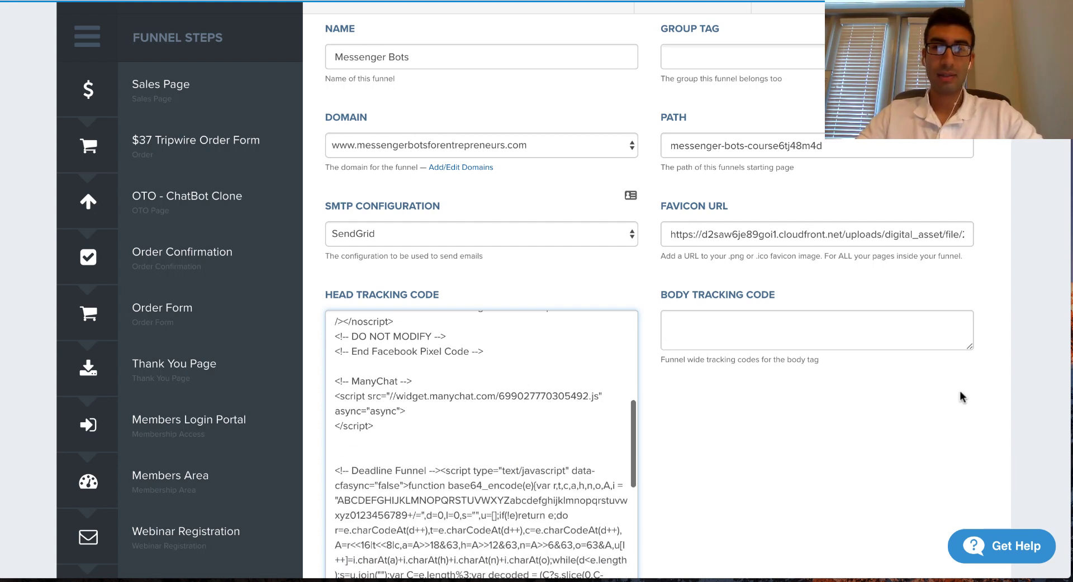
scroll(959, 395, "down", 20)
scroll(912, 391, "down", 8)
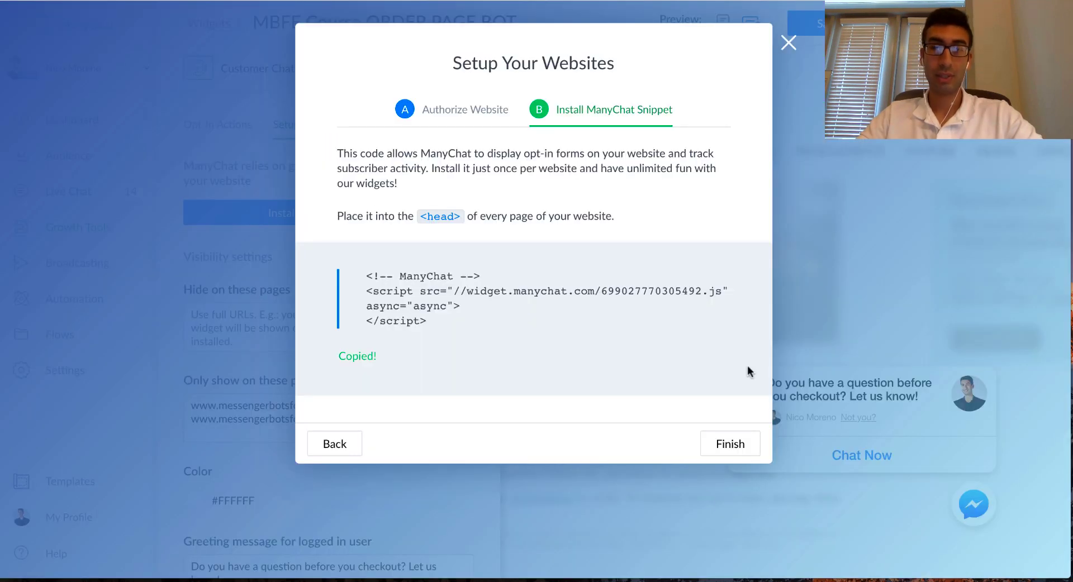
left_click(745, 452)
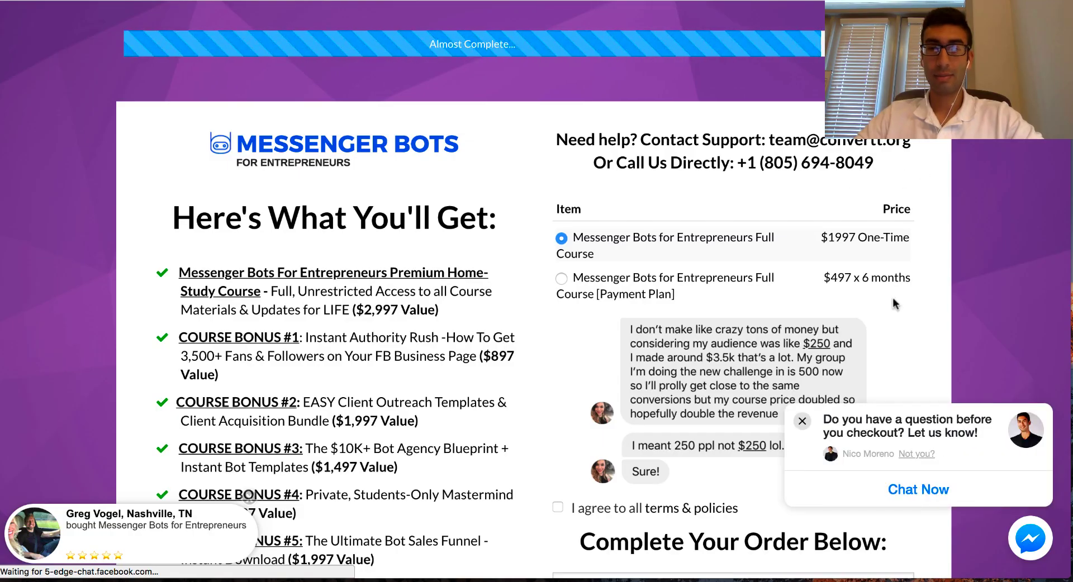
- Test the Customer Chat widget on the live order page by starting a chat, check the bot's opening message and options, and close the chat window
scroll(895, 305, "down", 4)
scroll(893, 304, "down", 9)
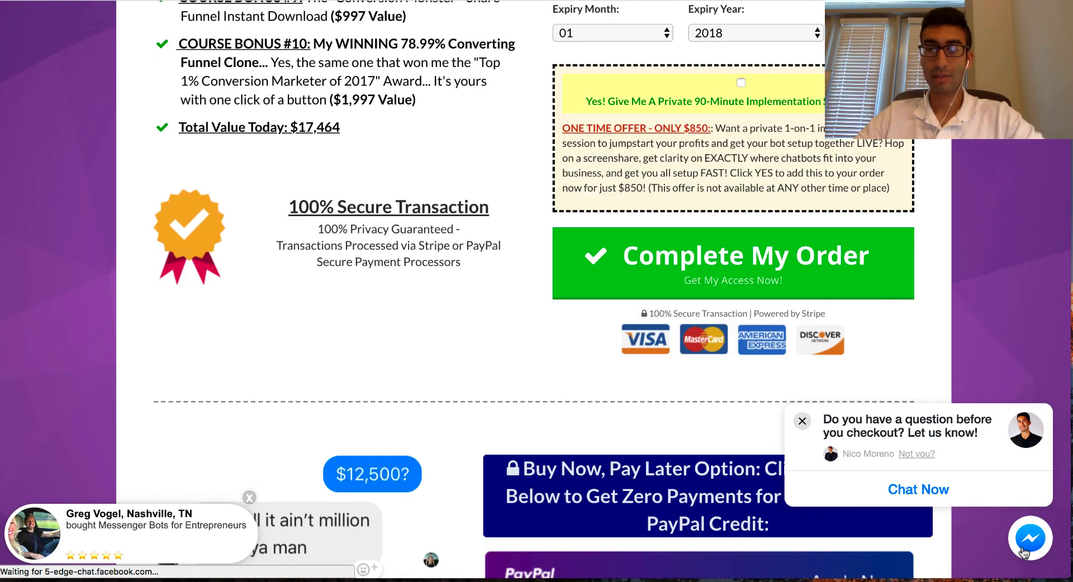
left_click(916, 490)
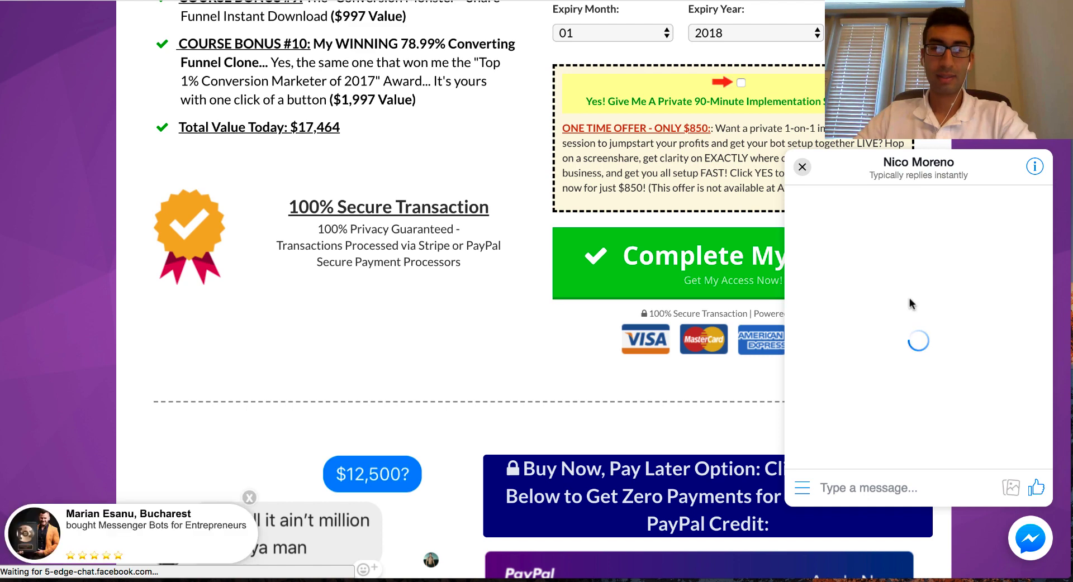
scroll(626, 376, "up", 15)
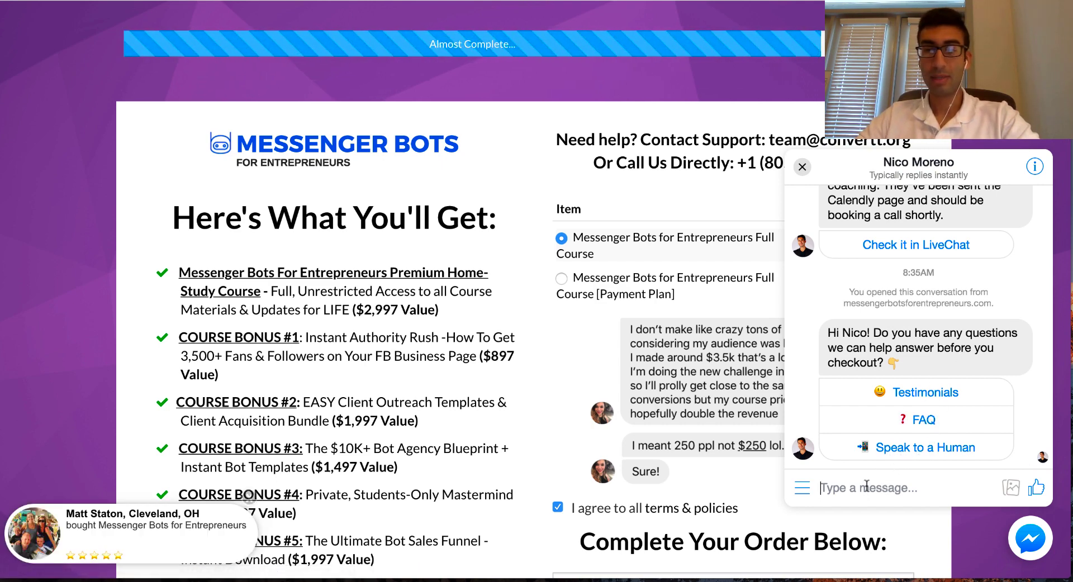
left_click(802, 167)
scroll(985, 411, "down", 5)
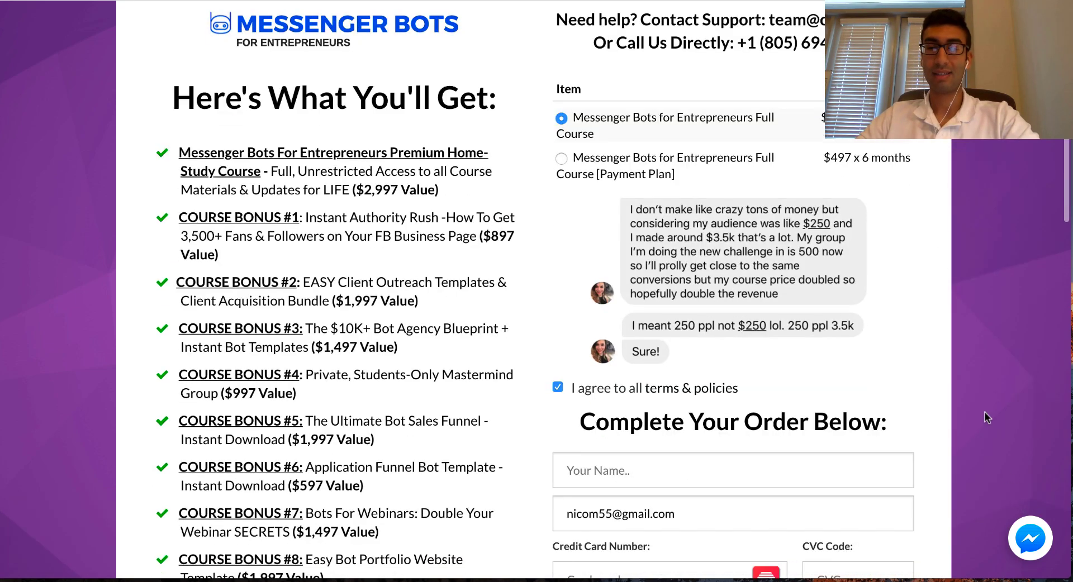
scroll(1000, 411, "down", 15)
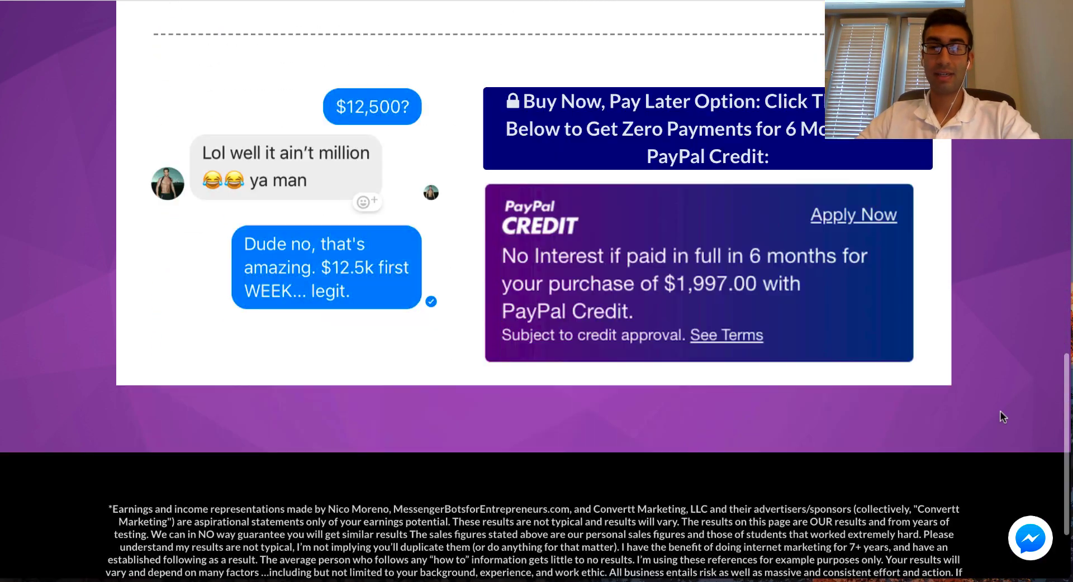
scroll(1001, 411, "up", 20)
scroll(1001, 412, "down", 20)
scroll(1002, 414, "up", 20)
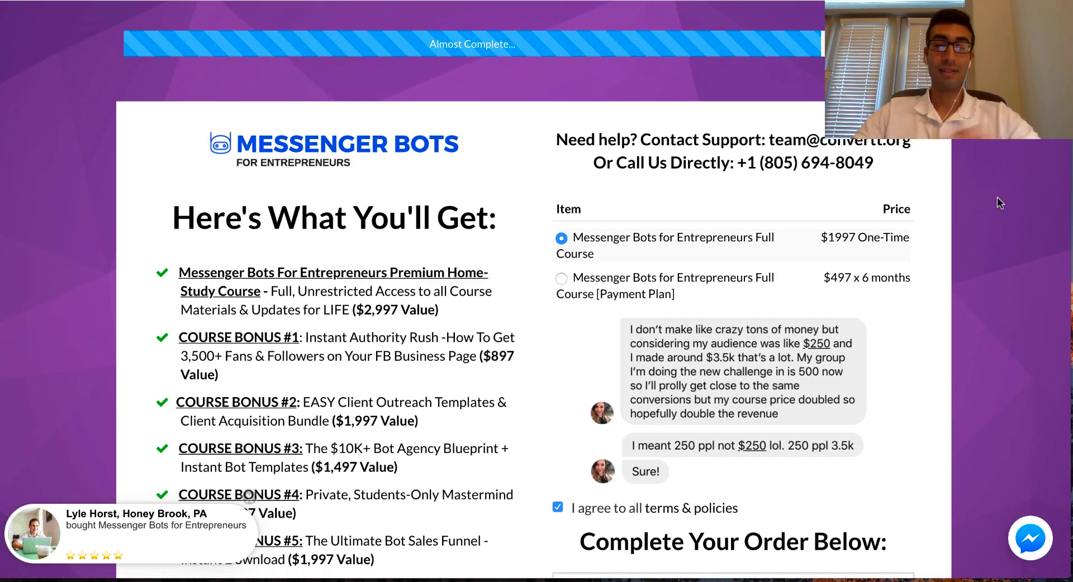
scroll(1000, 482, "down", 2)
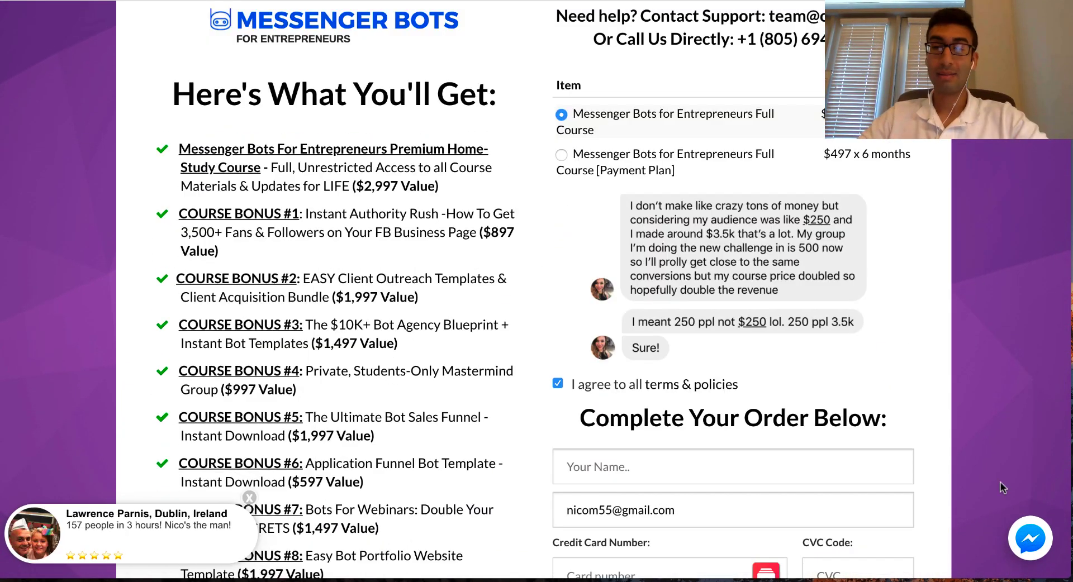